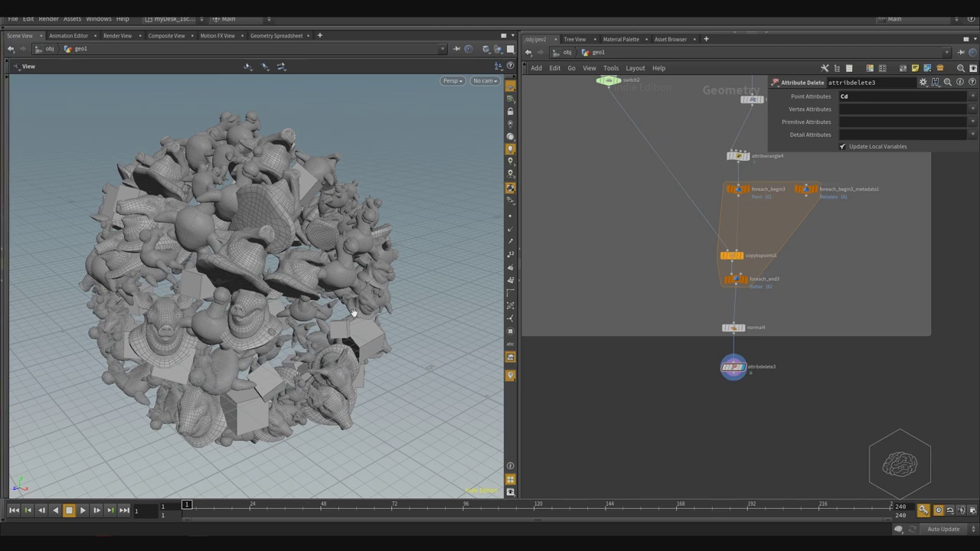
drag(241, 185, 359, 246)
scroll(359, 246, up, 3)
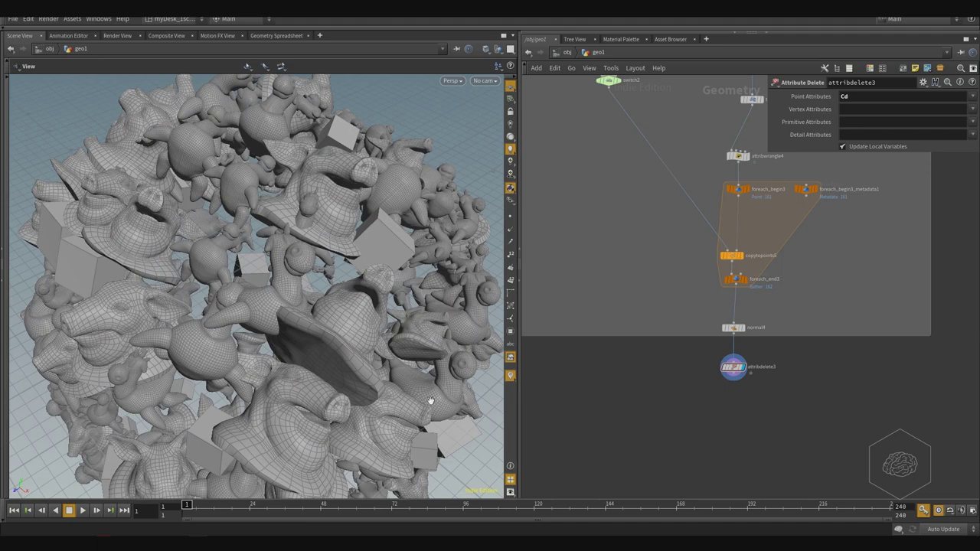
drag(263, 349, 450, 294)
drag(361, 318, 256, 364)
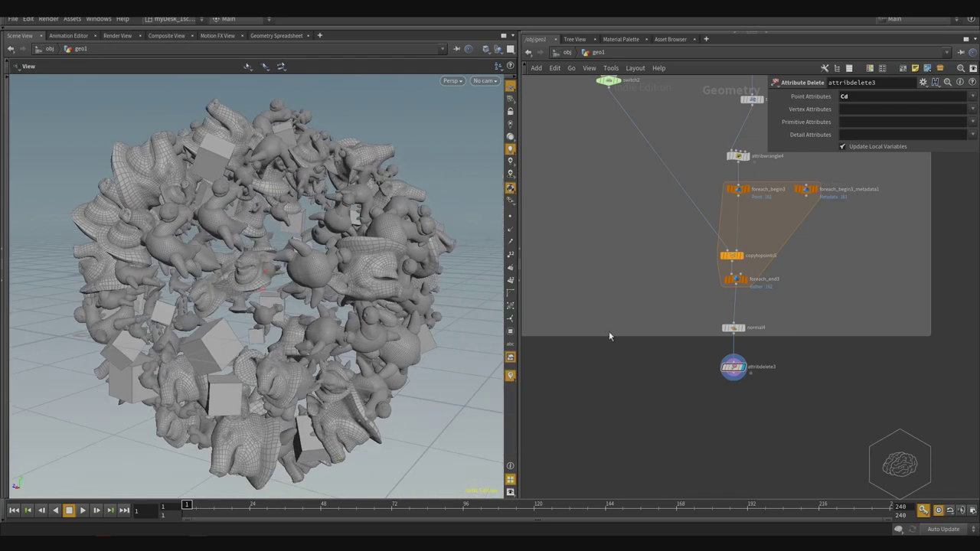
Step: Add a Null node below attribdelete3, connected to its output
mouse_move(737, 373)
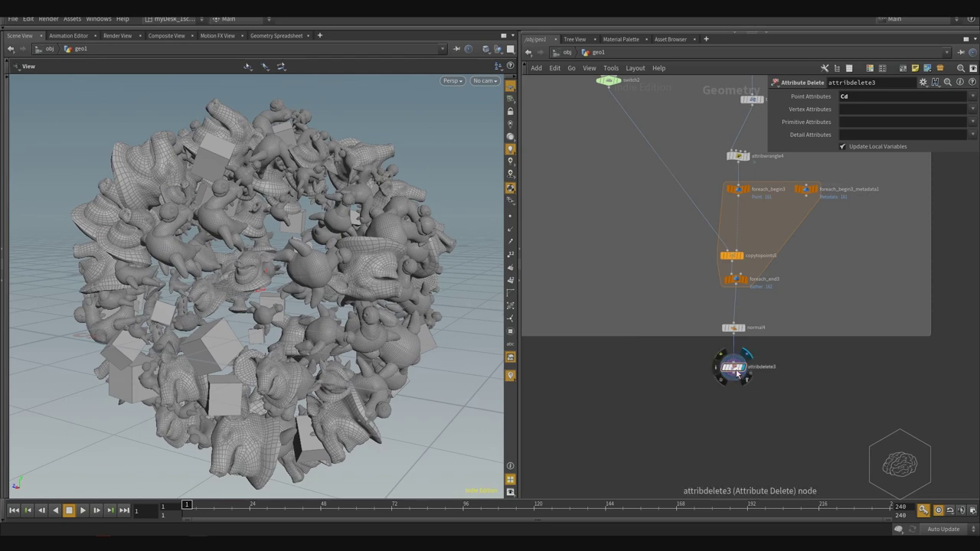
scroll(780, 371, up, 3)
middle_drag(825, 373, 723, 347)
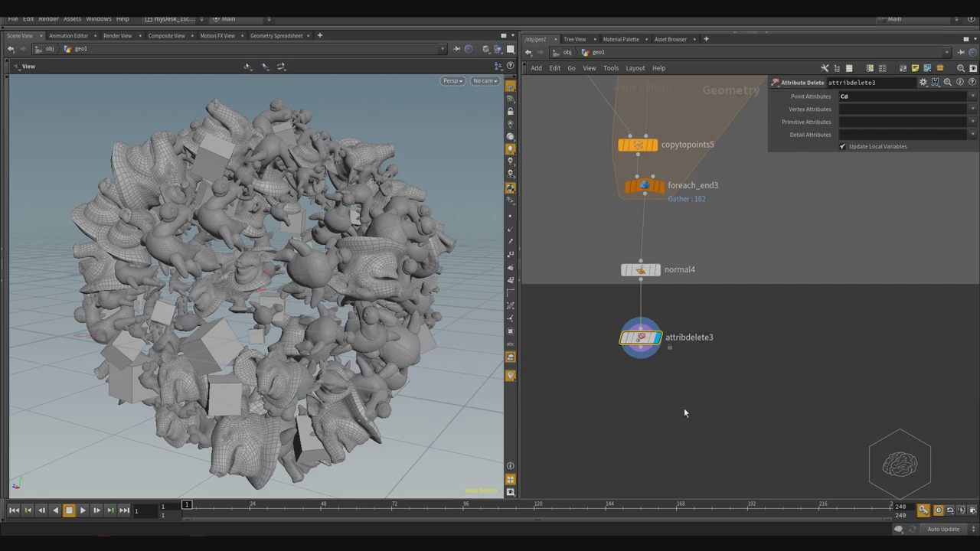
key(Tab)
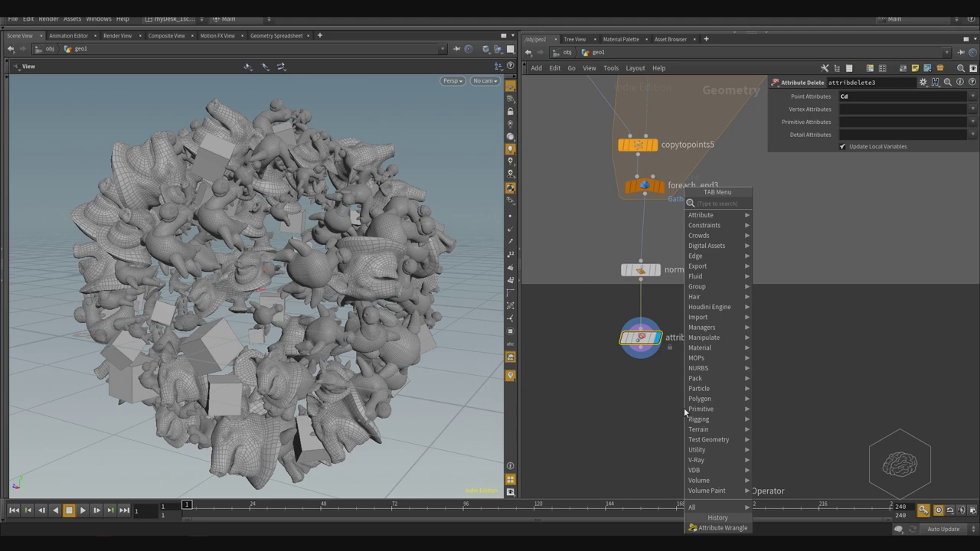
text(delete)
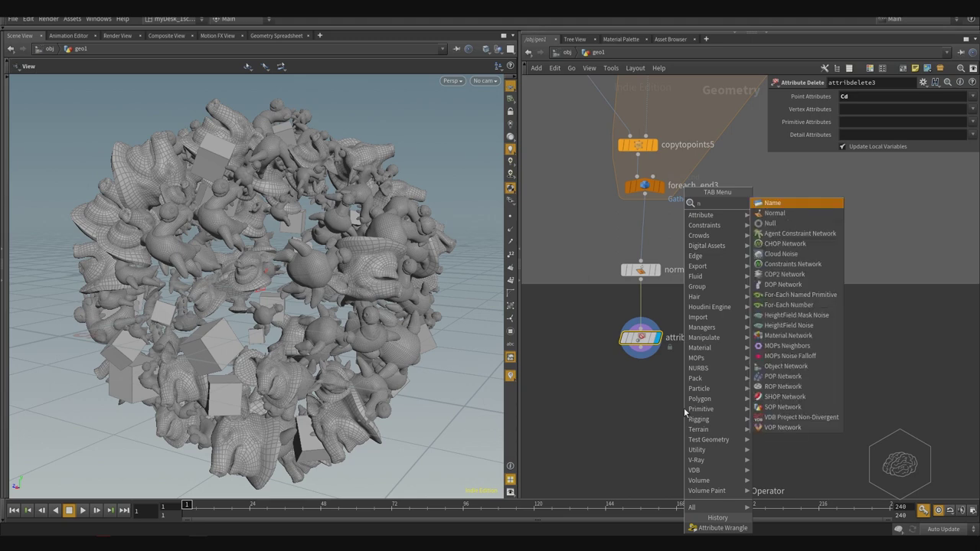
key(Return)
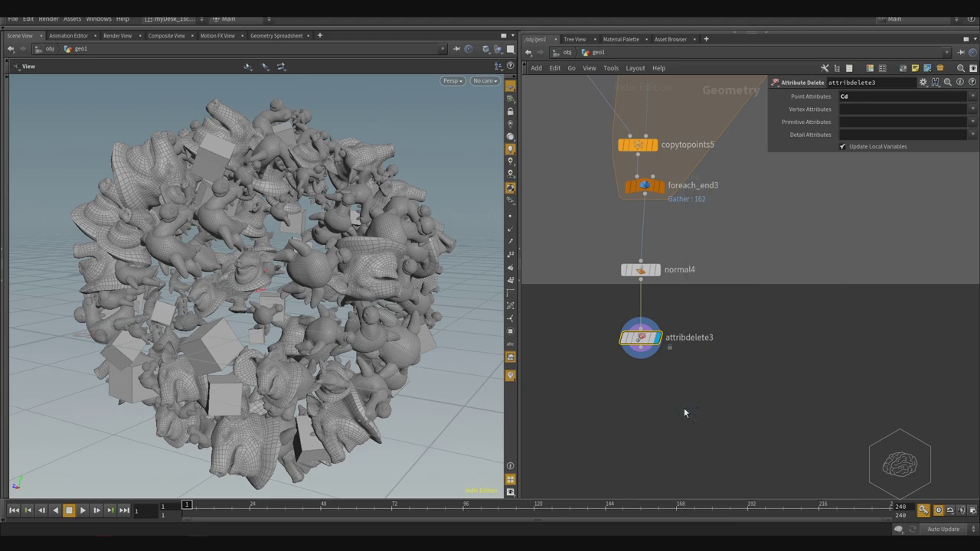
click(684, 408)
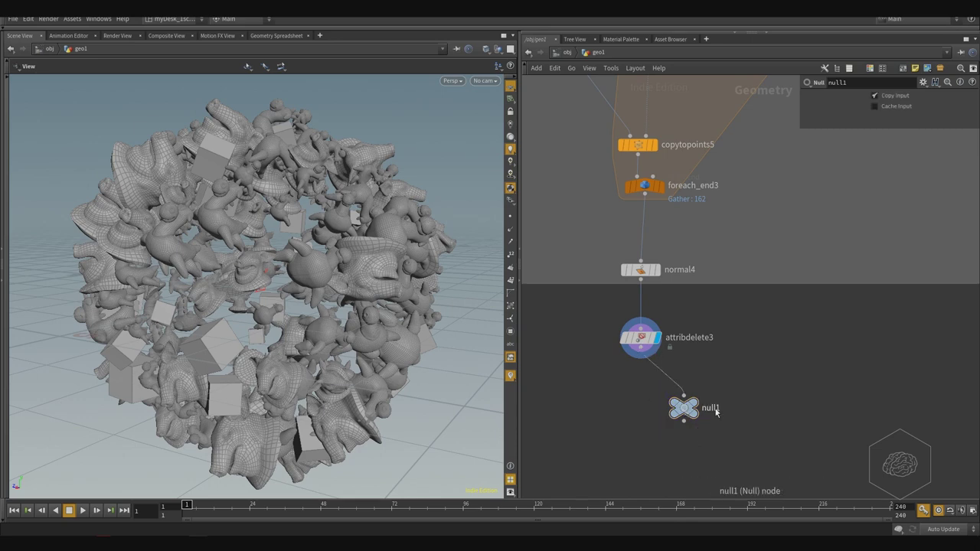
Step: Rename the new Null node OUT_Geometry, align it beneath attribdelete3, and make it the displayed node
double_click(708, 408)
text(OU)
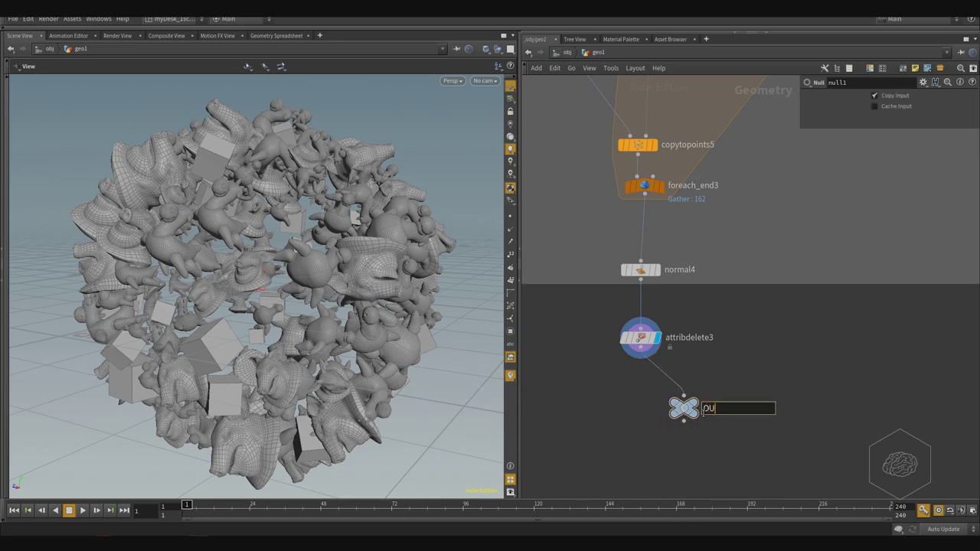
text(T_Geometry)
key(Return)
drag(664, 416, 618, 421)
mouse_move(617, 419)
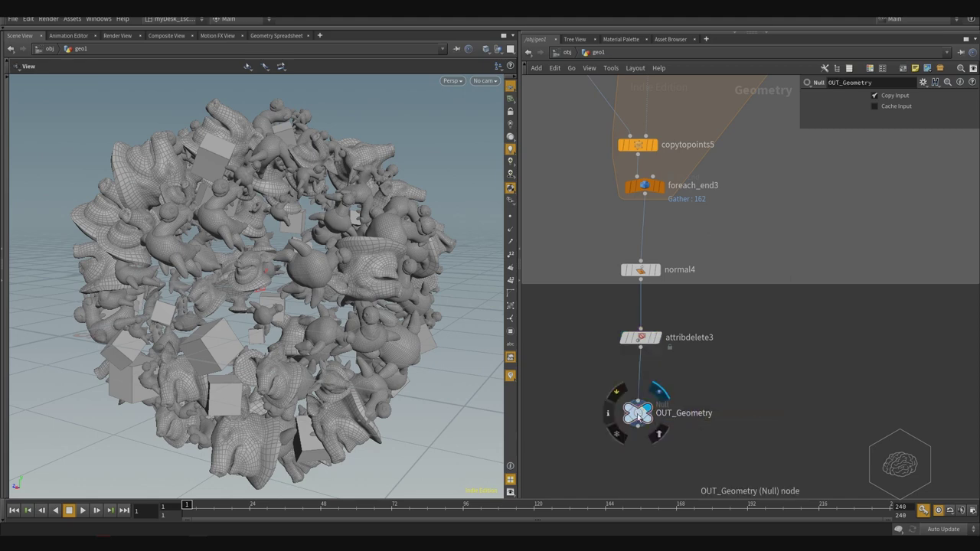
Step: Open the node info window of OUT_Geometry, pin it open and place it above the node
click(610, 414)
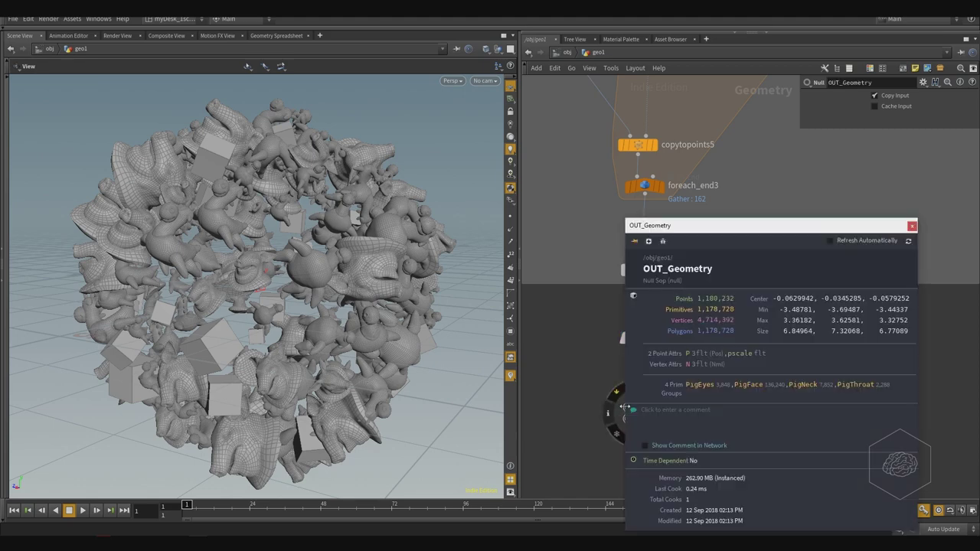
click(634, 240)
drag(729, 228, 645, 80)
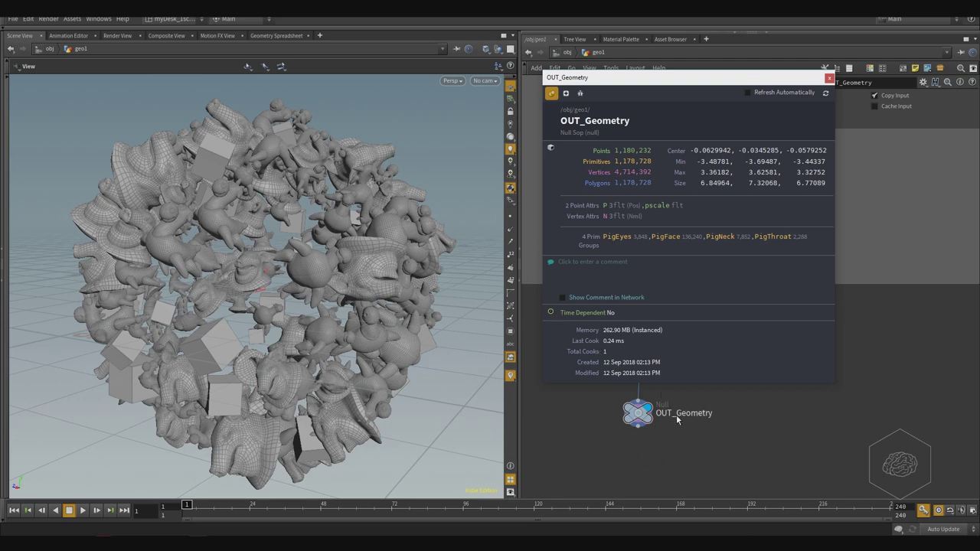
Step: Examine the sphere of copied models in the viewport from several angles and distances
mouse_move(649, 426)
drag(250, 166, 193, 241)
right_drag(193, 241, 260, 230)
drag(261, 230, 314, 233)
right_drag(314, 233, 190, 273)
drag(190, 273, 190, 253)
right_drag(189, 253, 255, 187)
drag(283, 173, 342, 280)
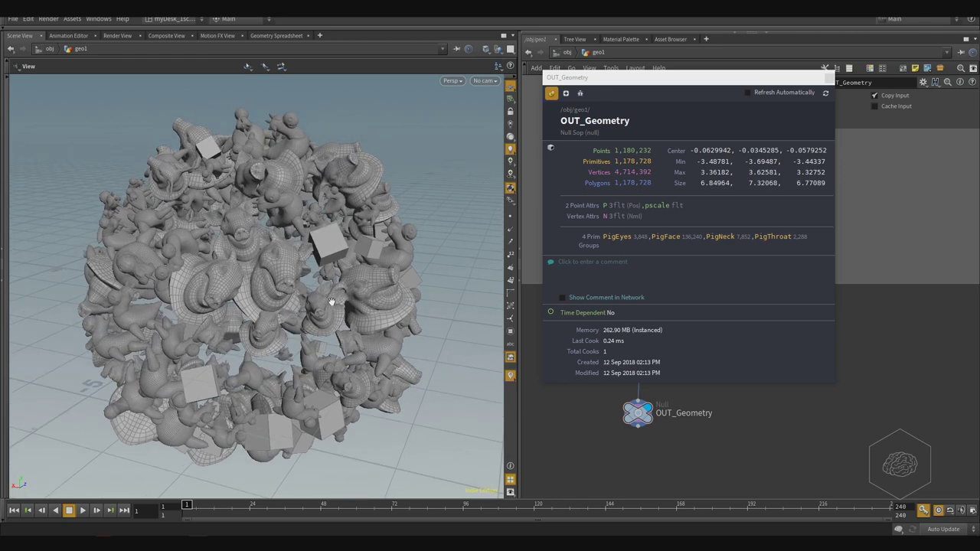
Step: Move the info window off the network and add an unconnected Pack node beside attribdelete3
drag(678, 84, 403, 74)
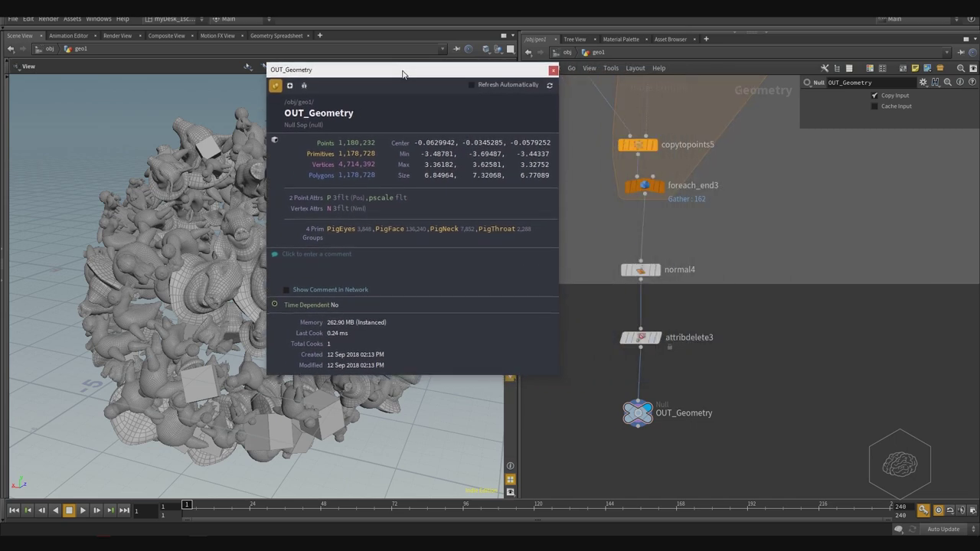
scroll(808, 388, up, 3)
scroll(810, 389, down, 4)
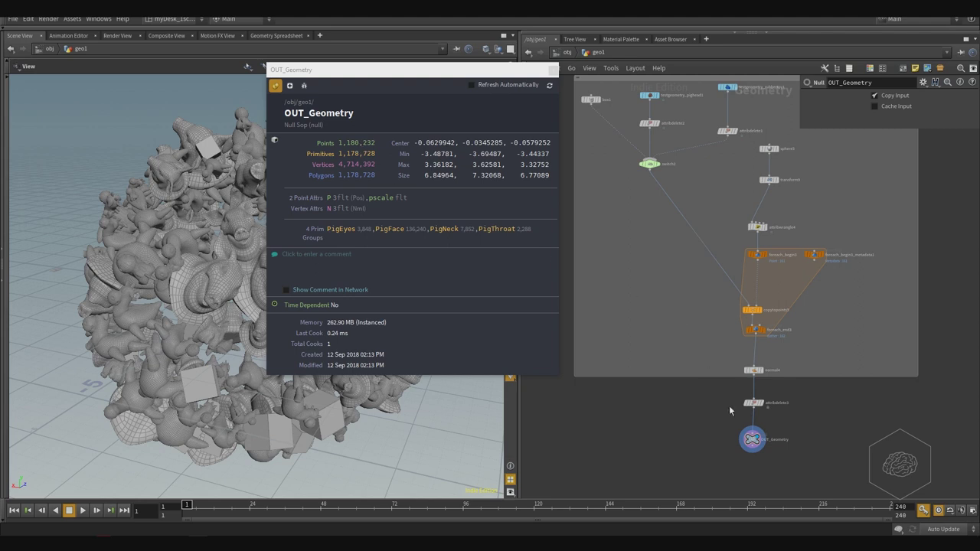
middle_drag(827, 434, 700, 406)
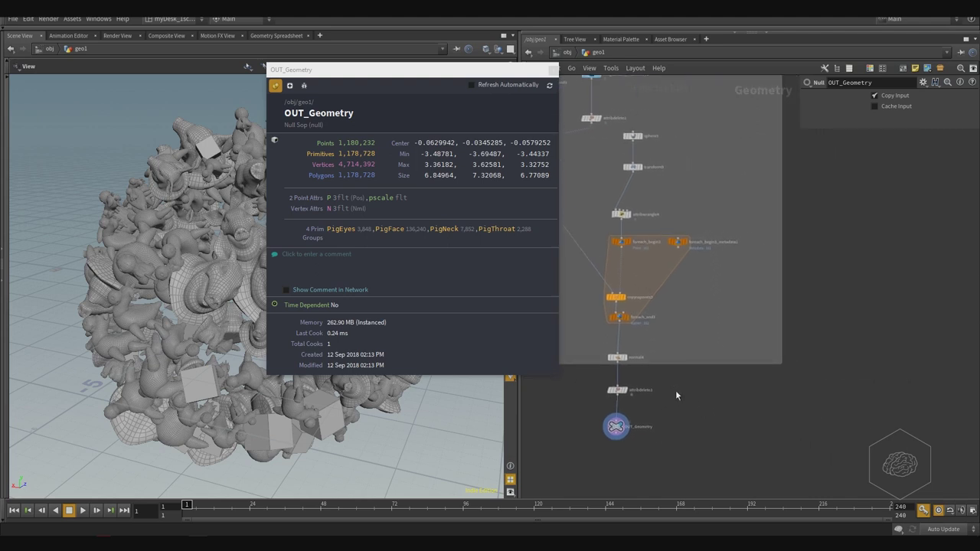
key(Tab)
text(pack)
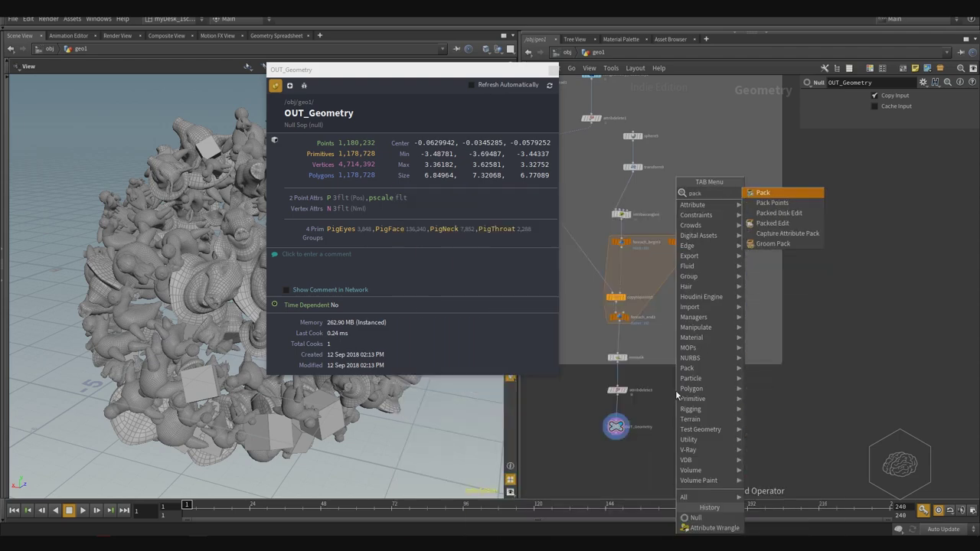
key(Return)
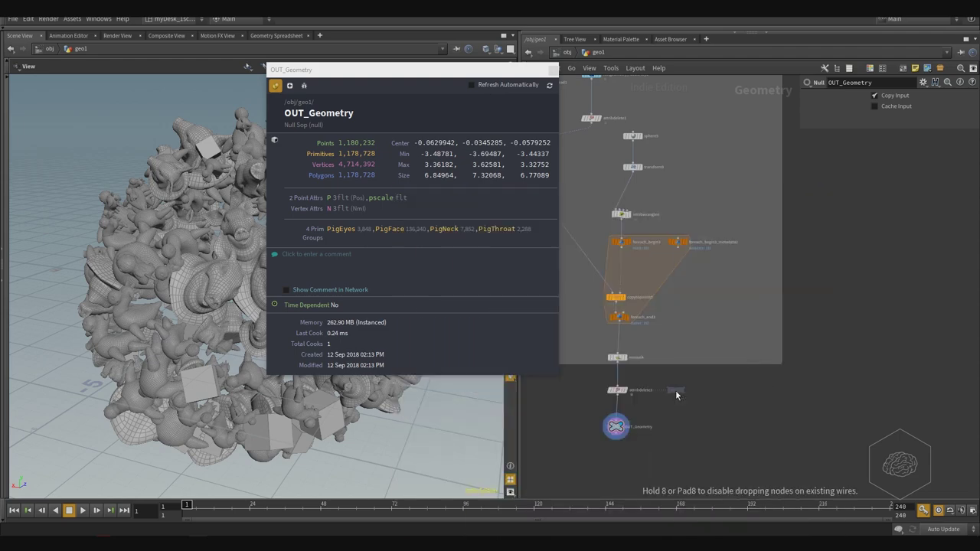
click(701, 390)
Step: Add an unconnected Assemble node next to the Pack node
key(Tab)
text(ass)
key(Return)
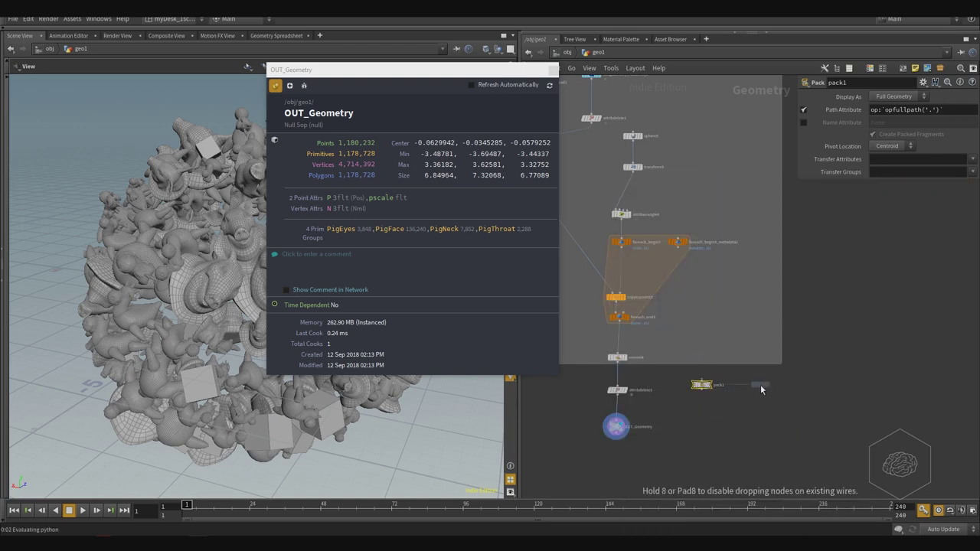
click(760, 385)
scroll(729, 410, up, 5)
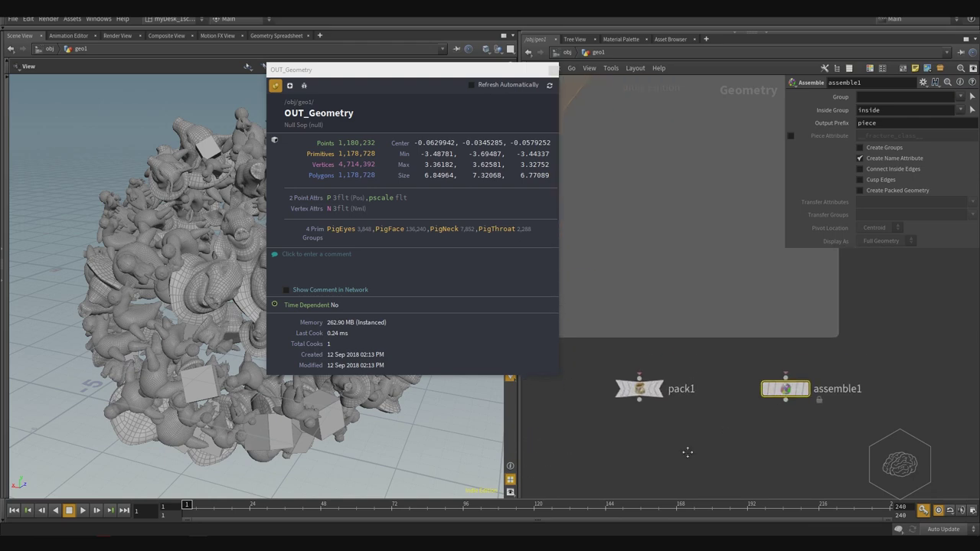
drag(919, 344, 718, 442)
Step: Compare the Assemble node's Create Packed Geometry option with the Pack node's Create Packed Fragments option
mouse_move(794, 394)
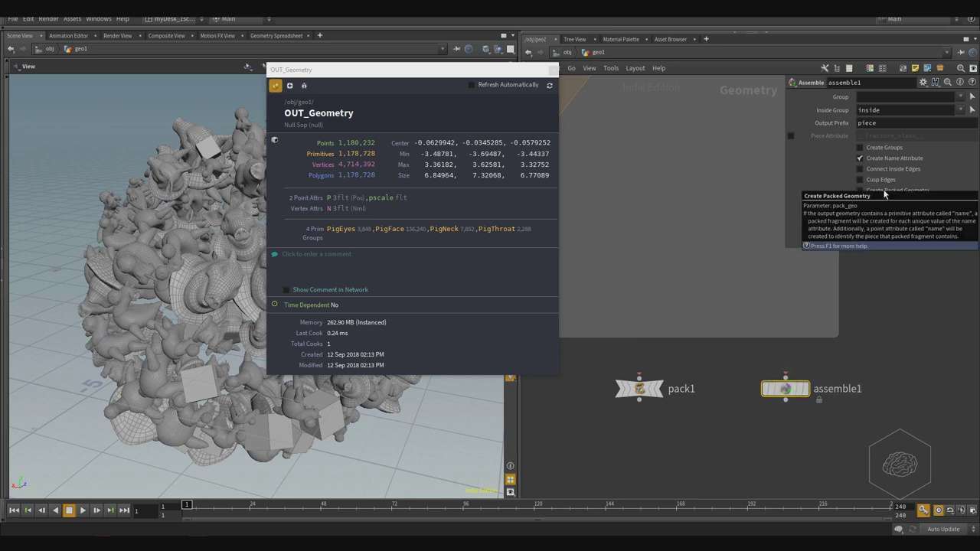
drag(724, 360, 525, 461)
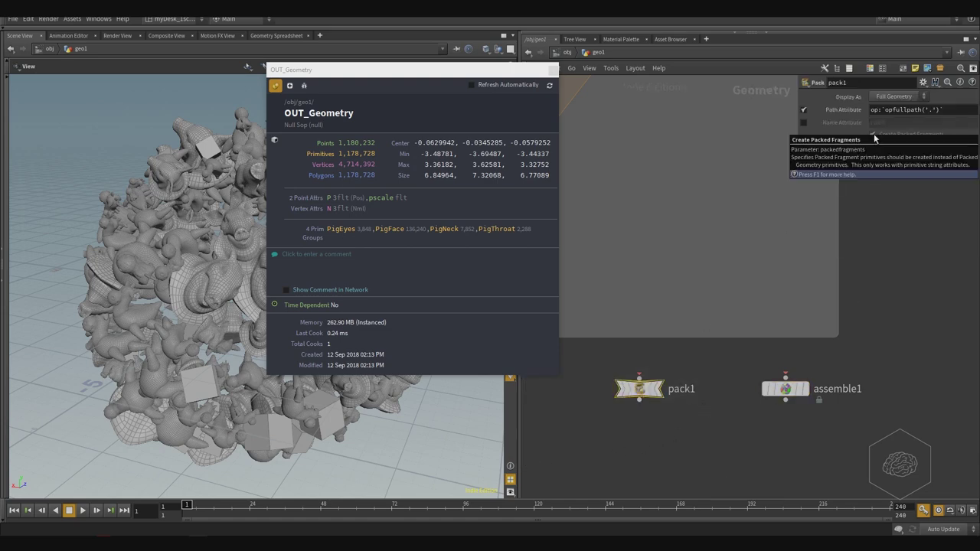
drag(893, 349, 697, 510)
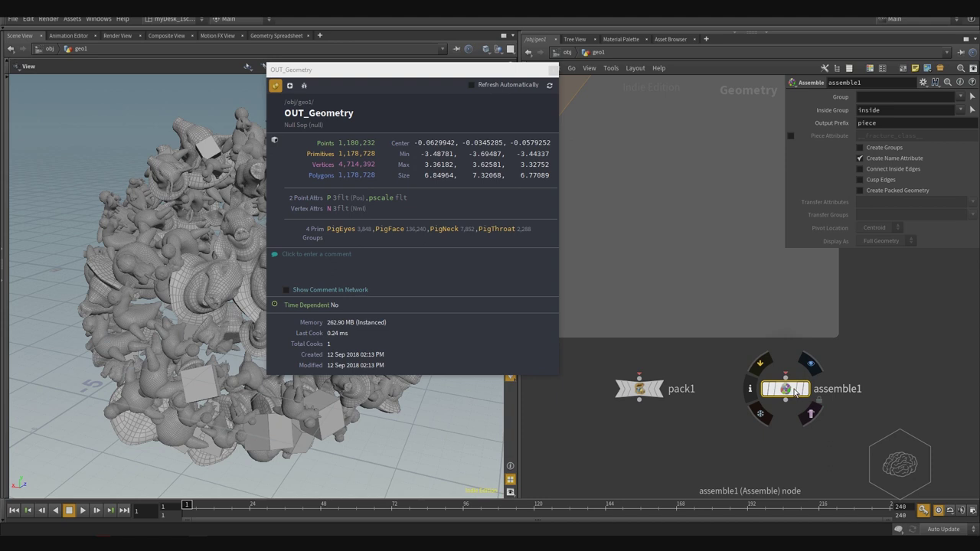
drag(689, 368, 620, 452)
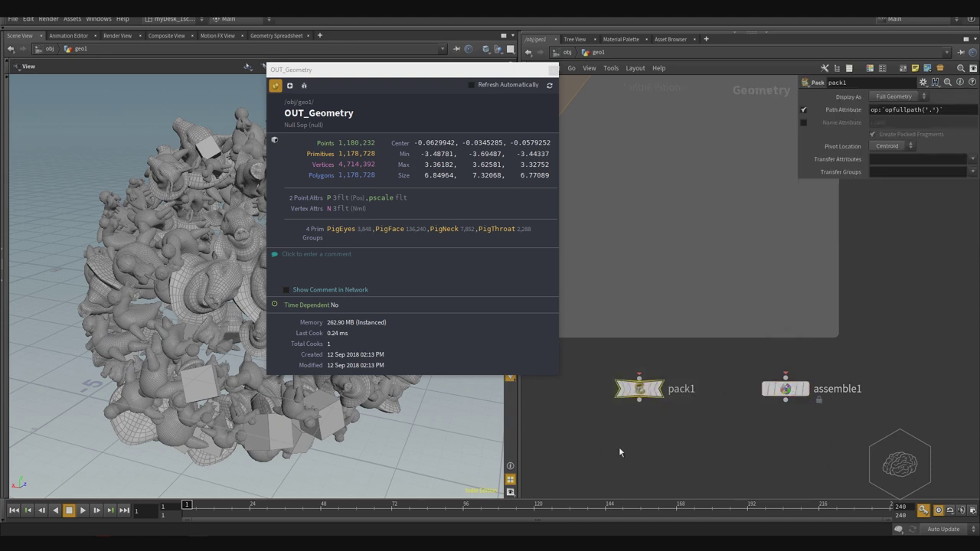
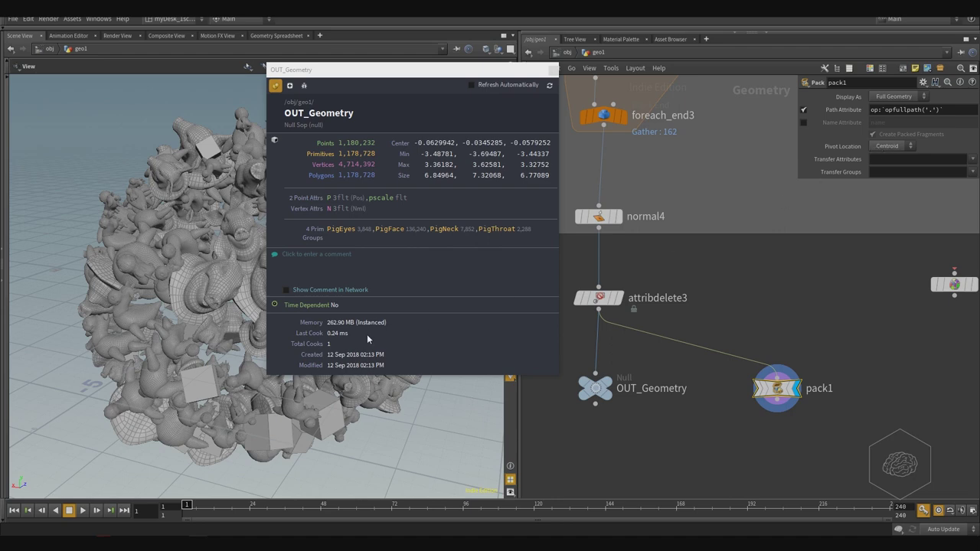
Step: Try displaying the packed geometry of pack1 as Centroid
drag(408, 74, 498, 33)
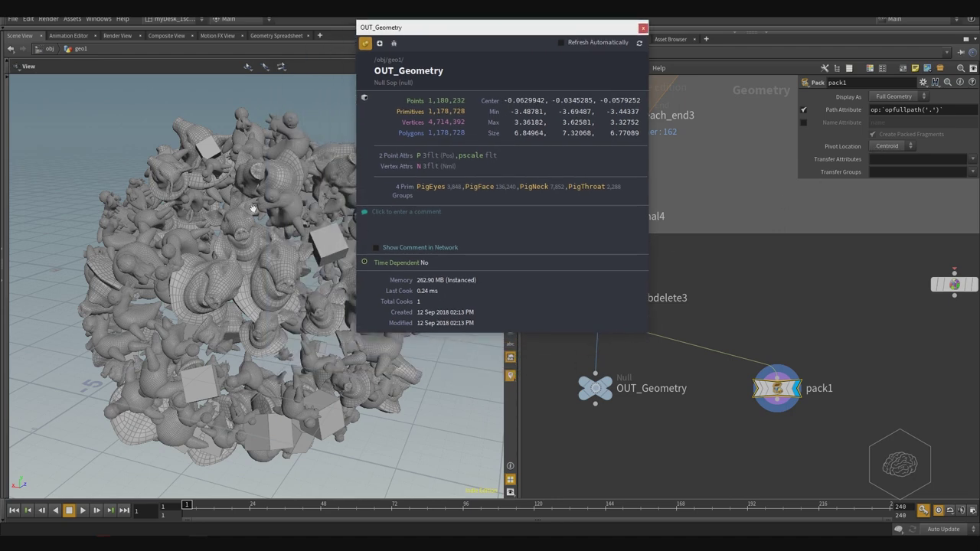
scroll(213, 283, up, 10)
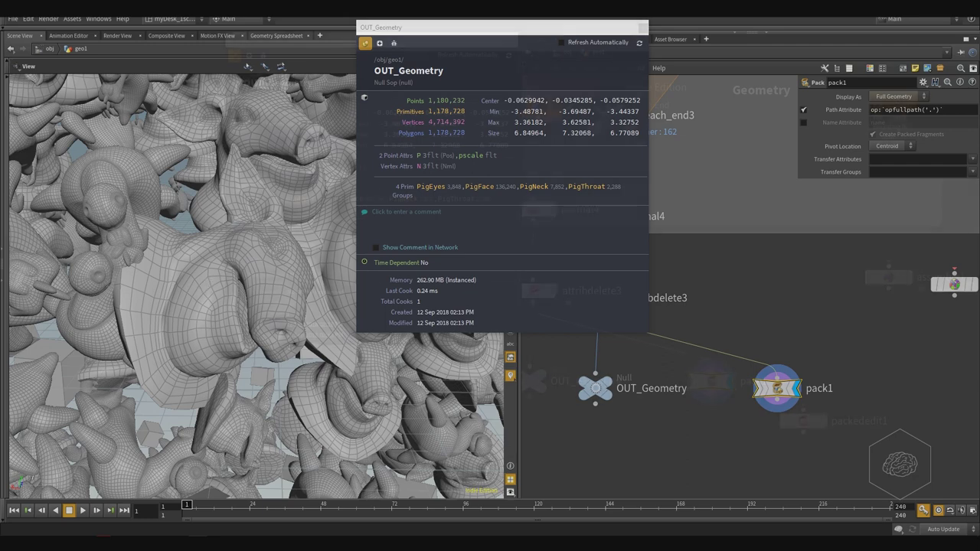
click(897, 96)
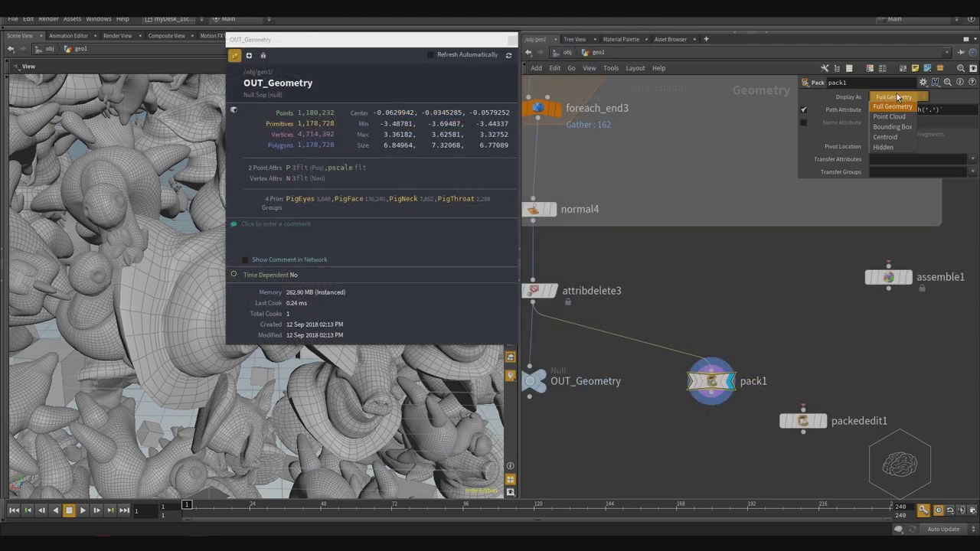
click(902, 136)
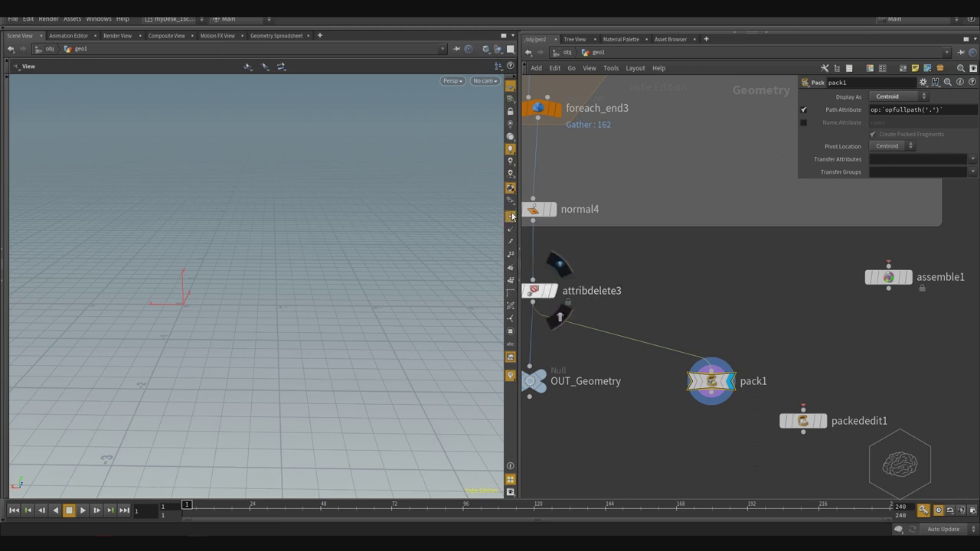
Step: Try displaying the packed geometry of pack1 as Bounding Box and inspect it in the viewport
click(896, 96)
click(888, 133)
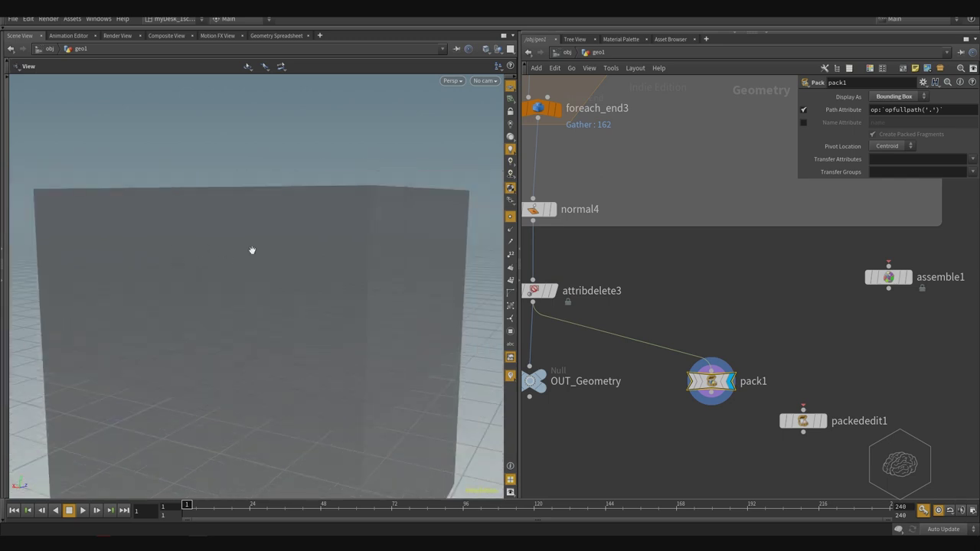
scroll(253, 250, down, 3)
drag(253, 250, 230, 169)
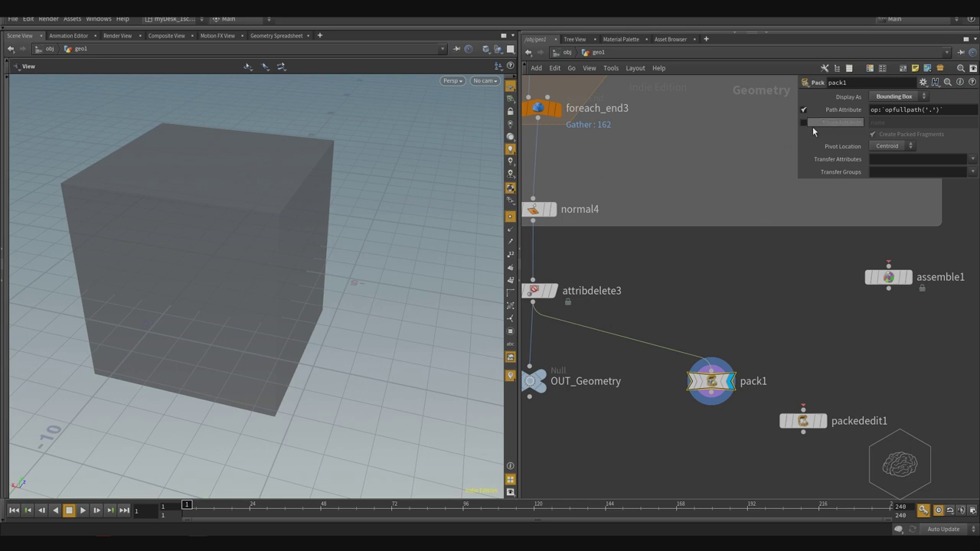
Step: Switch the Display As option of pack1 to Centroid once more, and restore it to Full Geometry
click(896, 97)
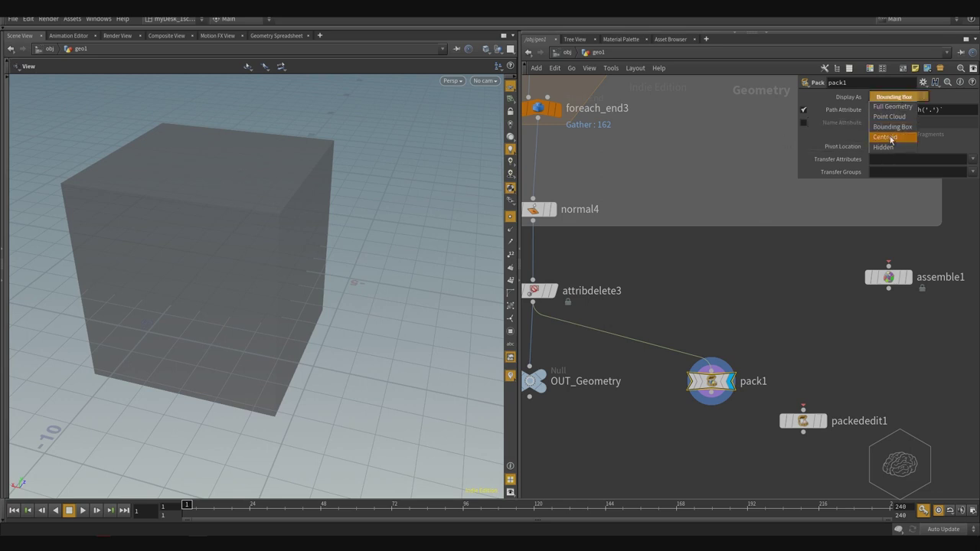
click(891, 138)
click(904, 97)
click(900, 107)
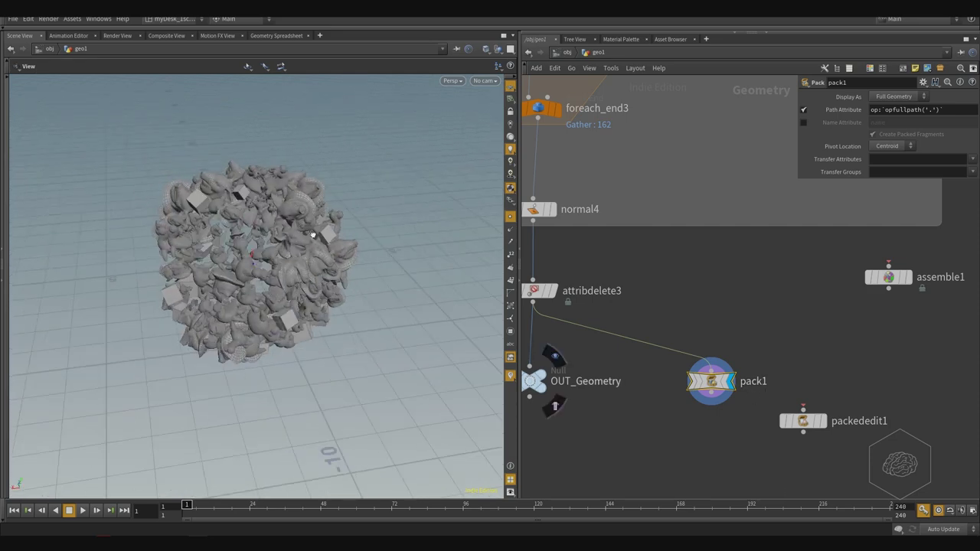
scroll(297, 227, up, 3)
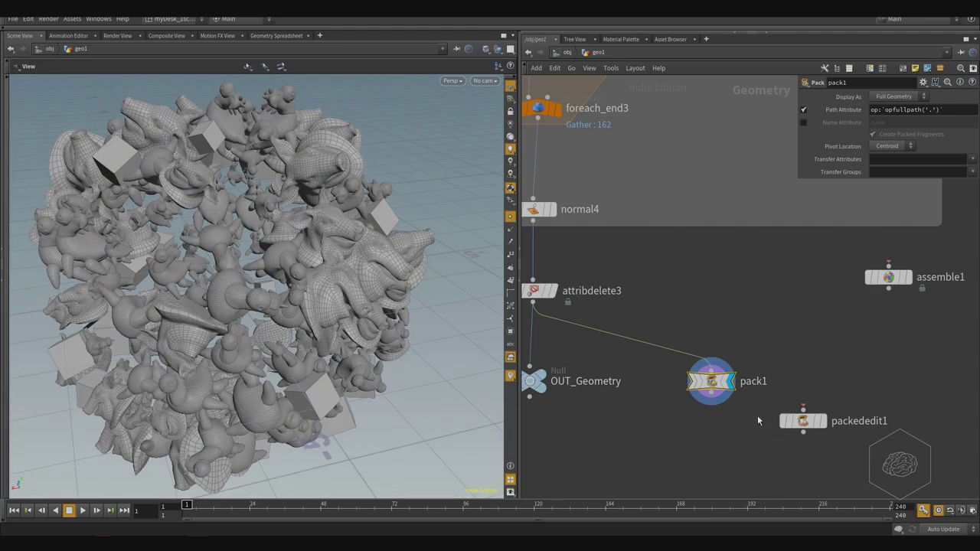
middle_drag(533, 384, 619, 370)
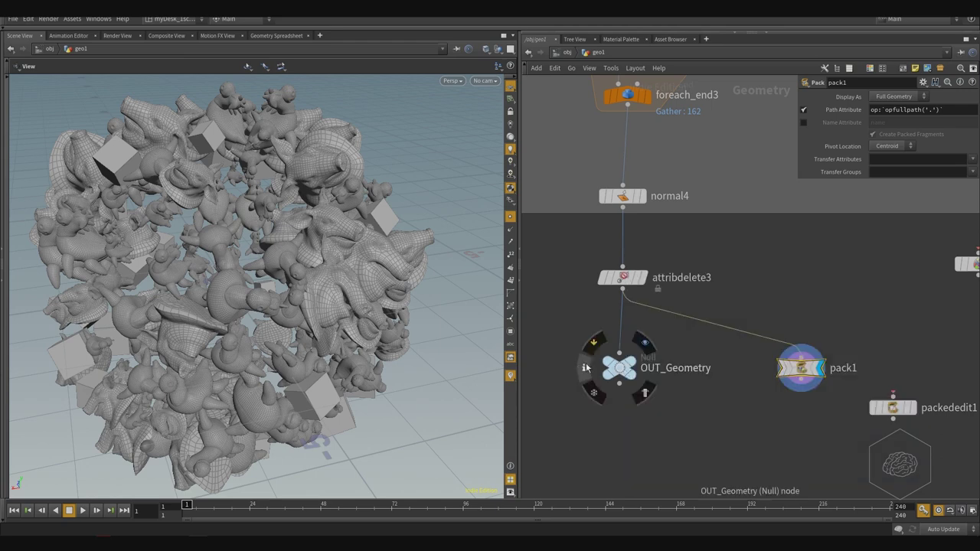
Step: Compare the node info of OUT_Geometry and pack1 side by side, including point counts and memory, and close both windows
click(586, 367)
drag(622, 226, 407, 143)
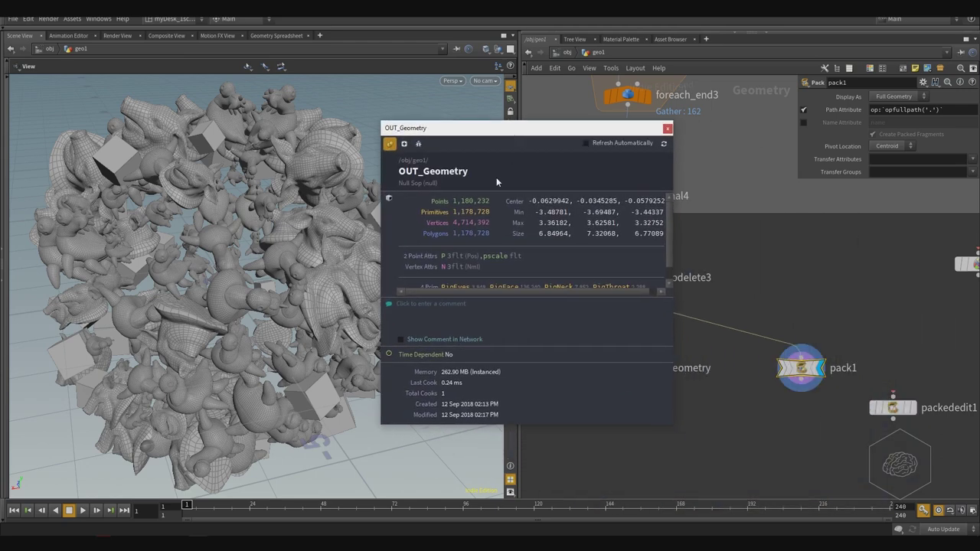
click(764, 368)
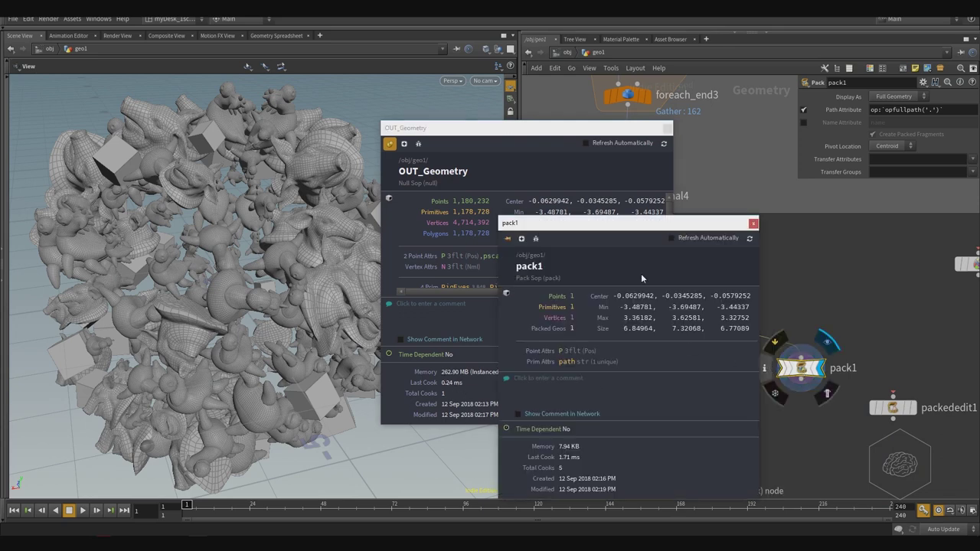
drag(641, 223, 780, 131)
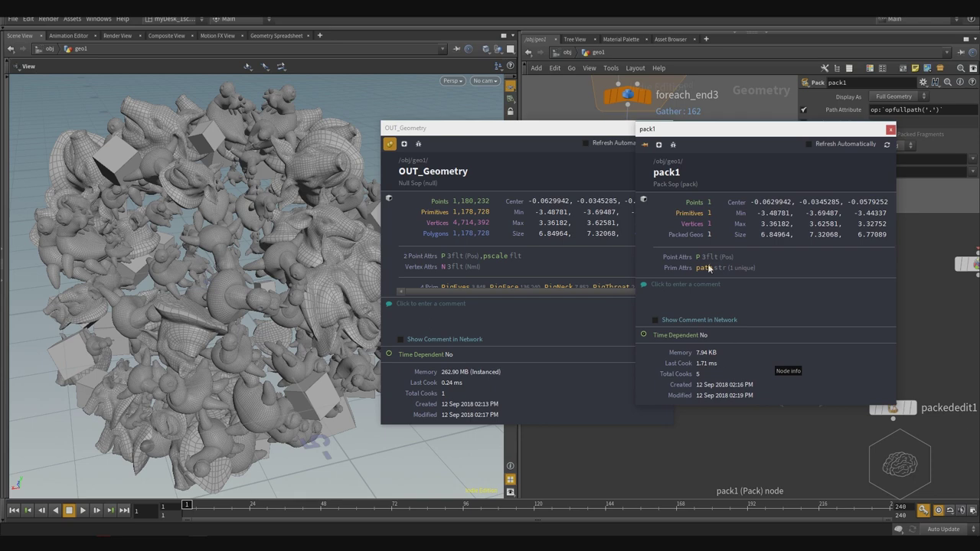
drag(579, 137, 407, 131)
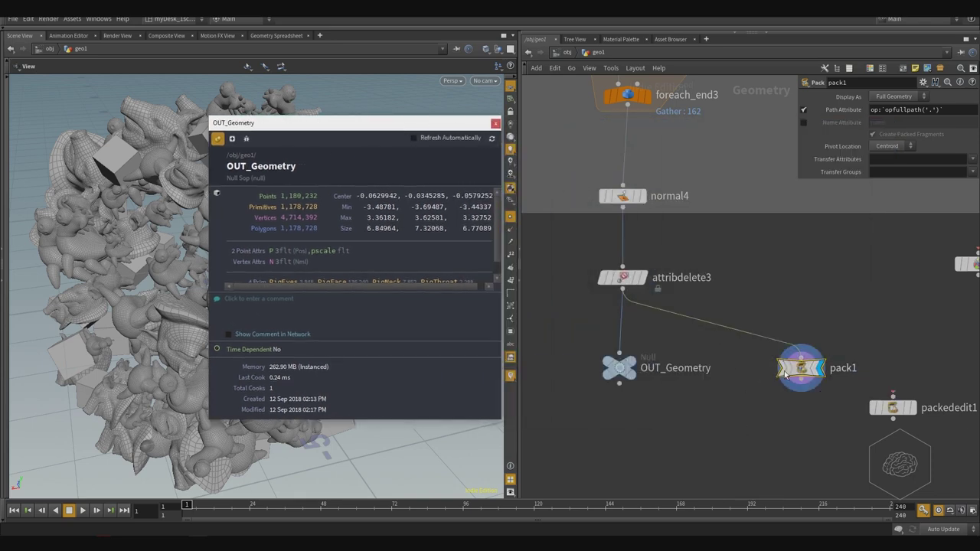
click(763, 368)
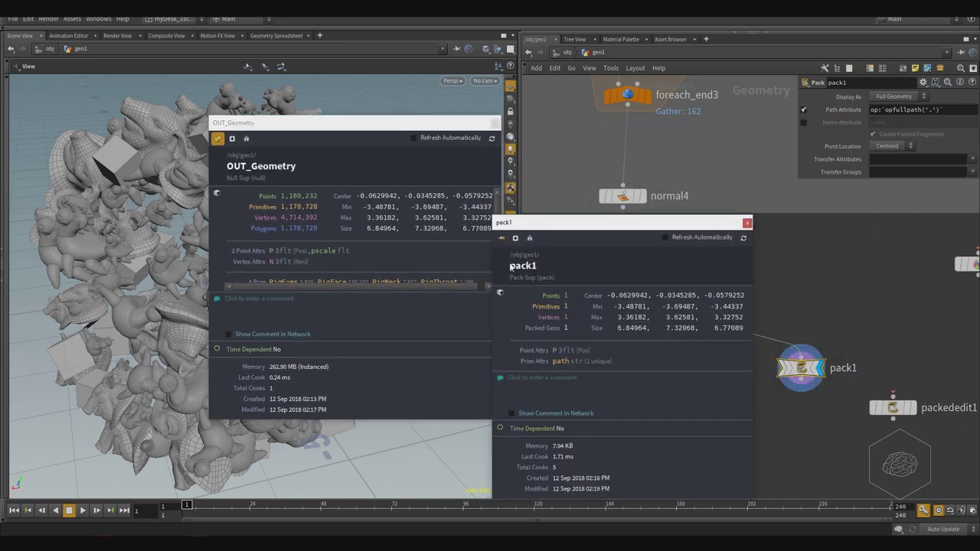
click(500, 238)
drag(568, 239, 596, 137)
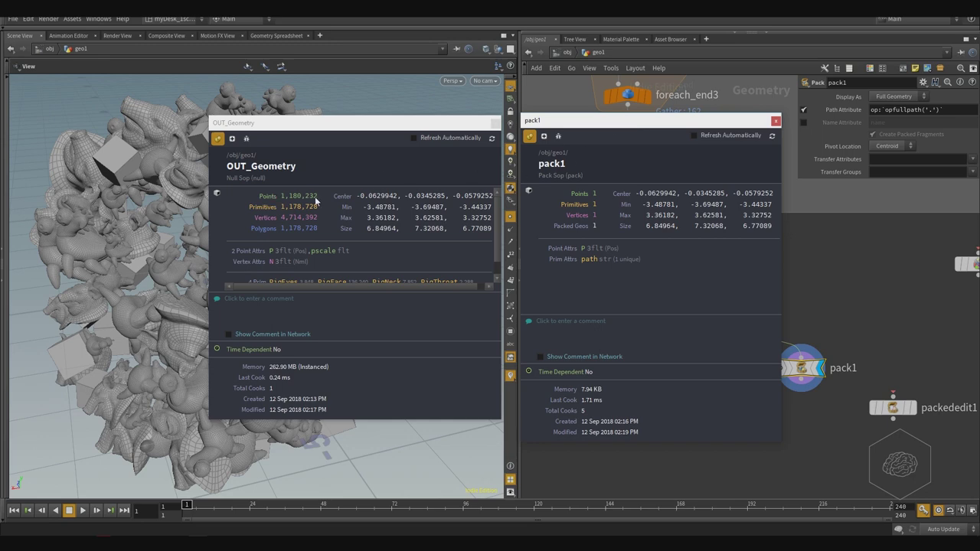
key(Escape)
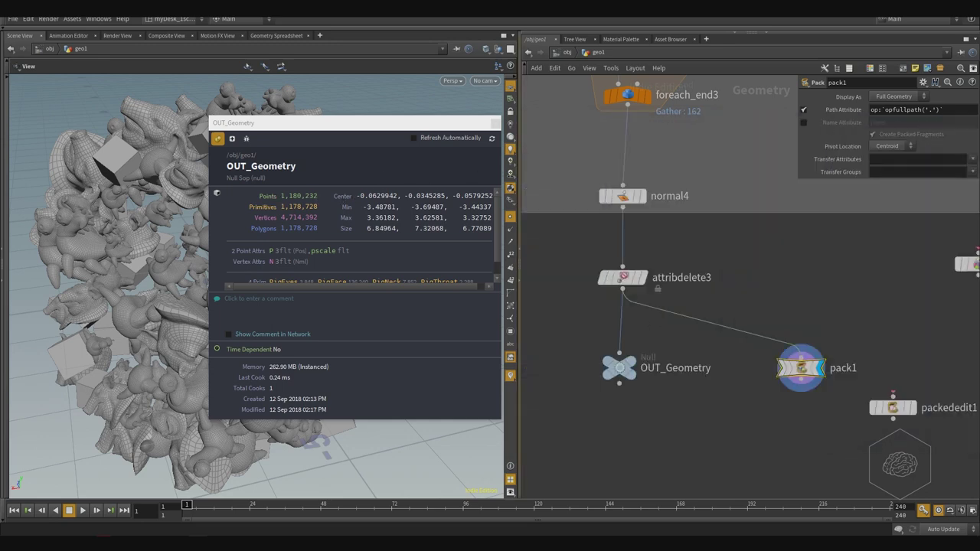
key(Escape)
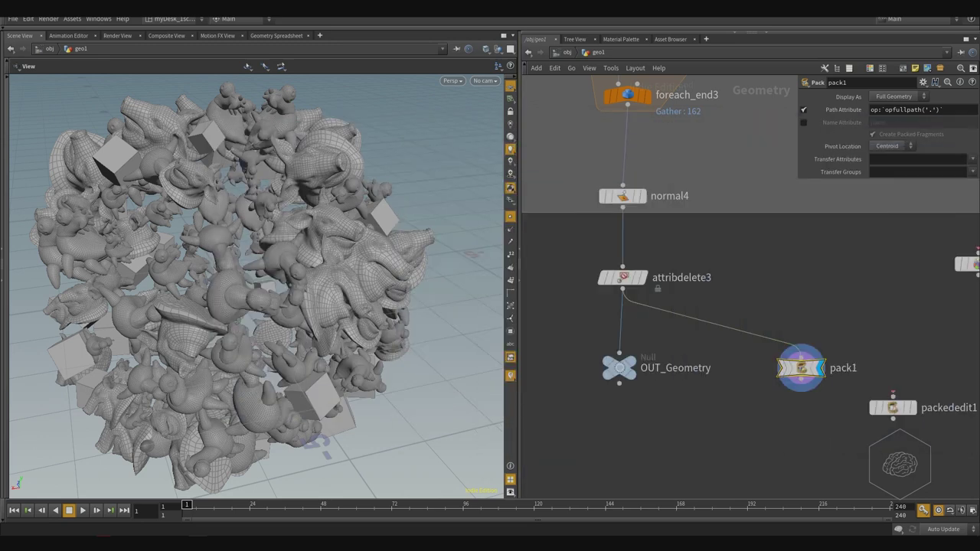
Step: Add a Copy to Points node fed by attribwrangle4, followed by a displayed Attribute Delete that removes the Cd point attribute
scroll(559, 249, down, 10)
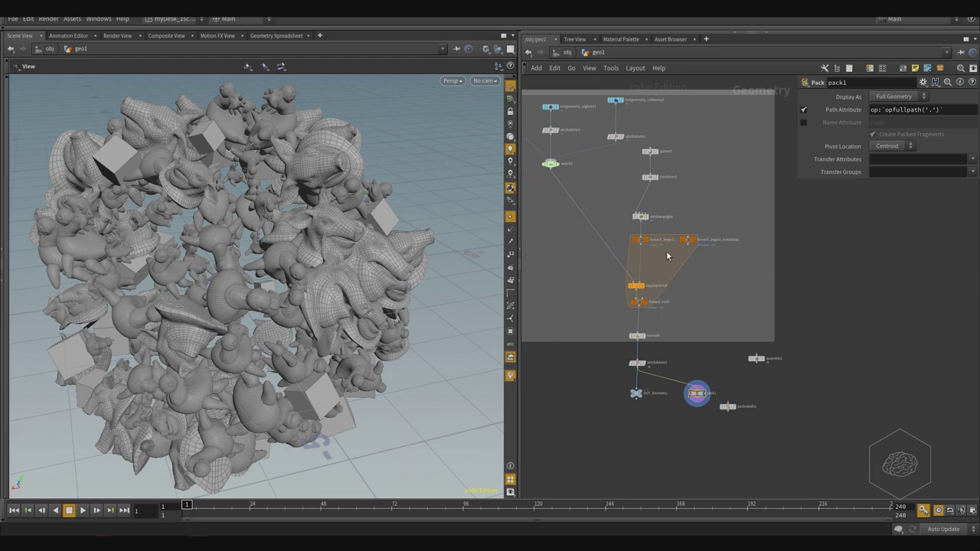
key(Tab)
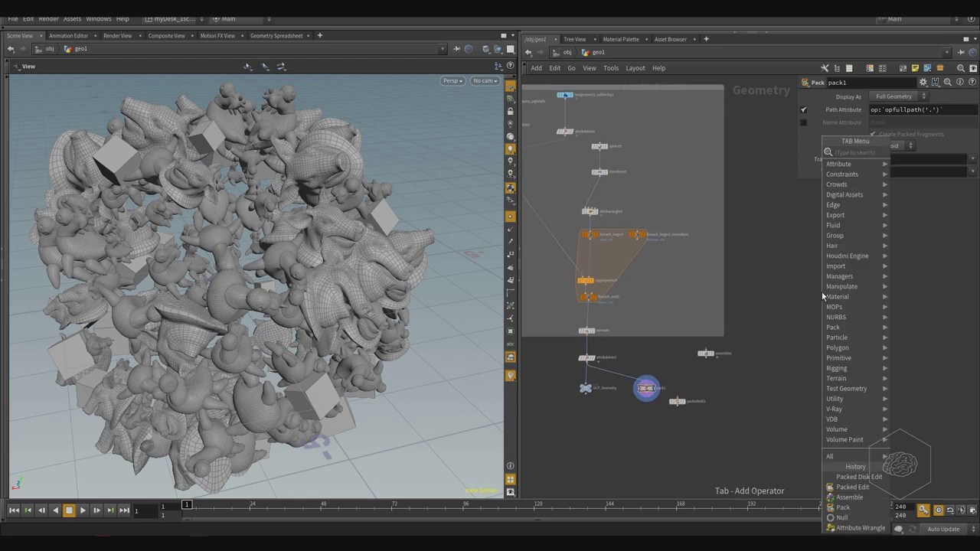
key(Escape)
key(Tab)
text(copy)
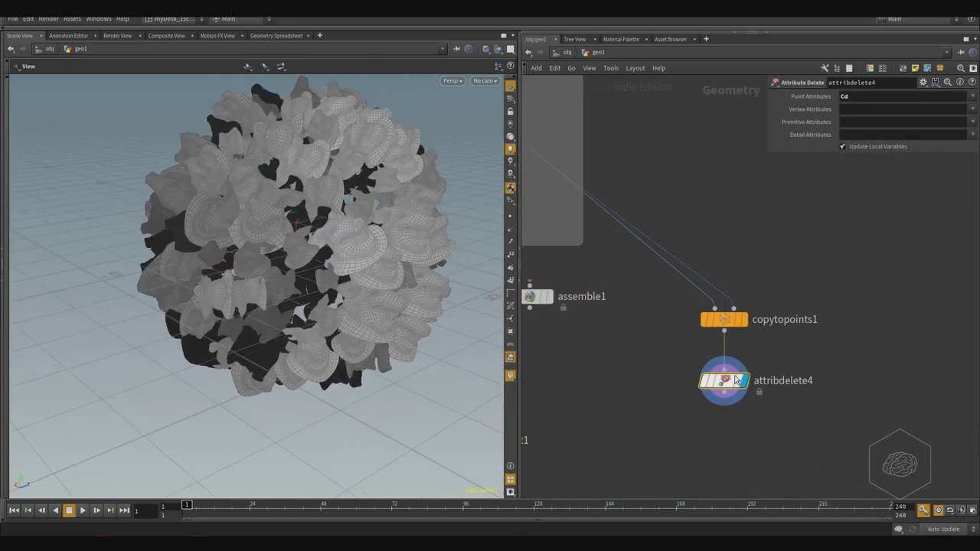
Step: Open the node info of attribdelete4 and keep it pinned over the viewport, clear of the network
click(742, 398)
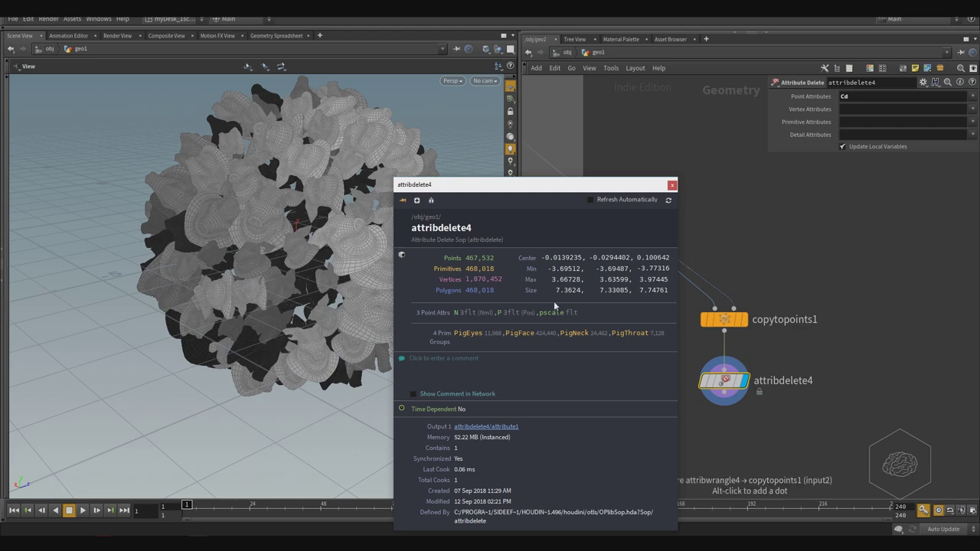
drag(460, 185, 330, 66)
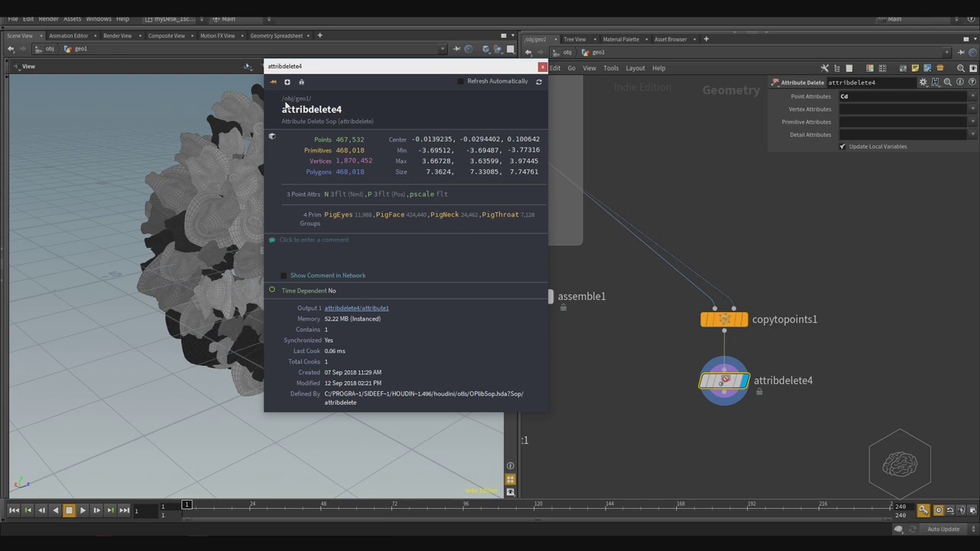
drag(443, 67, 285, 67)
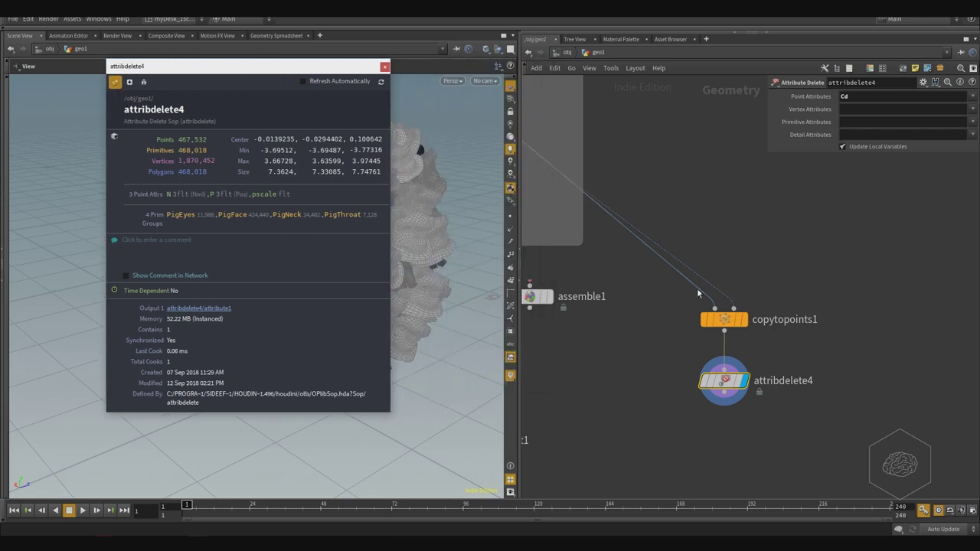
Step: Duplicate pack1 beside attribdelete4, feed the copy from the output of copytopoints1, and display it
scroll(692, 335, down, 4)
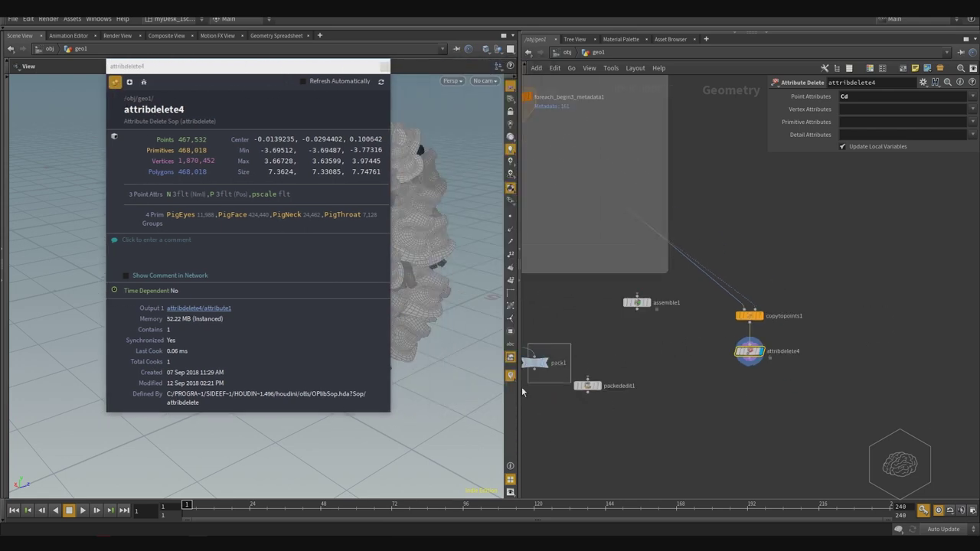
alt+drag(534, 362, 822, 363)
scroll(822, 364, up, 3)
click(627, 302)
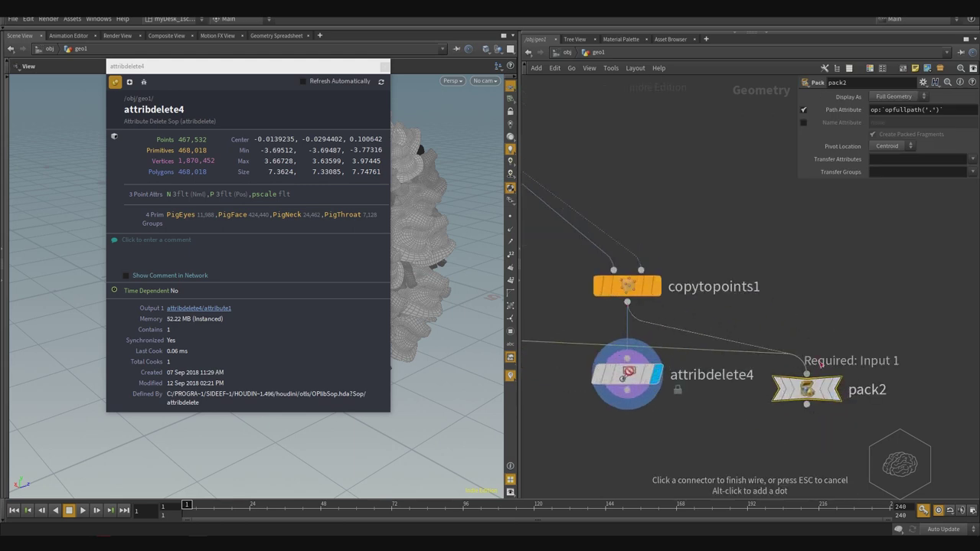
click(806, 374)
click(840, 346)
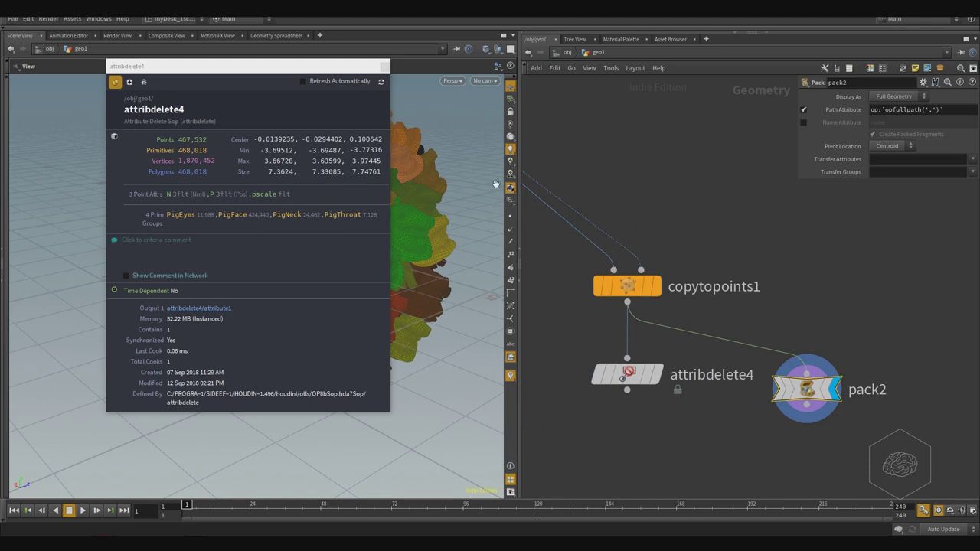
Step: Compare the node info of pack2 and OUT_Geometry with that of attribdelete4, and close the info windows
click(756, 390)
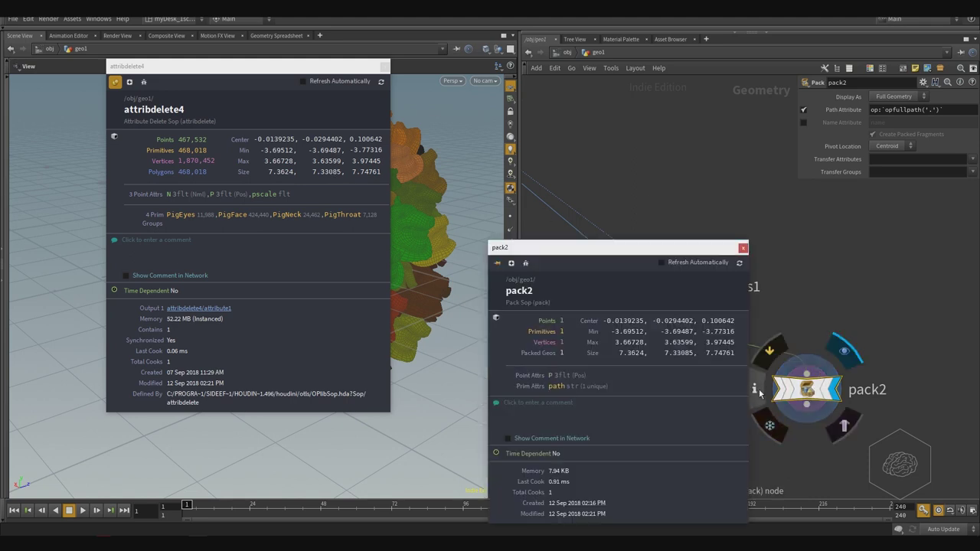
drag(584, 274, 506, 94)
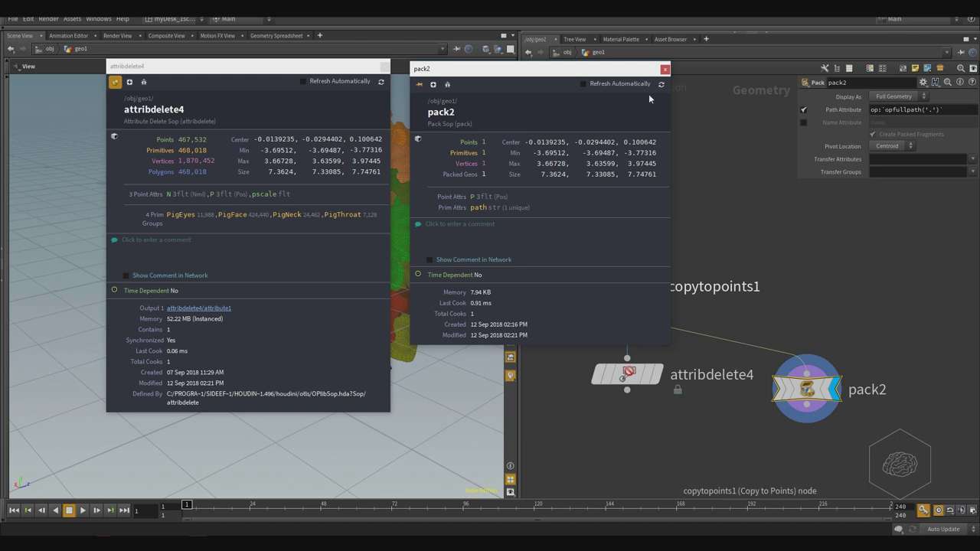
drag(566, 68, 544, 76)
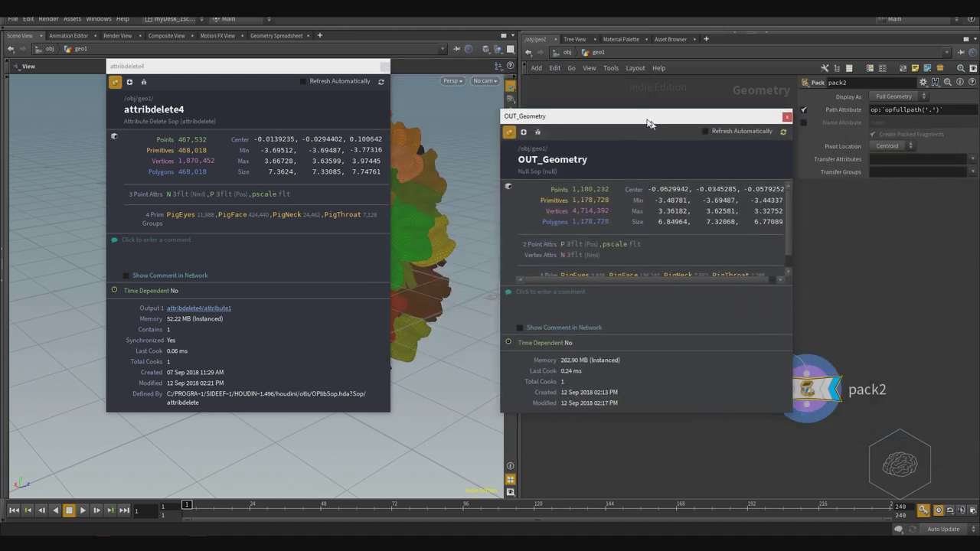
drag(567, 113, 512, 95)
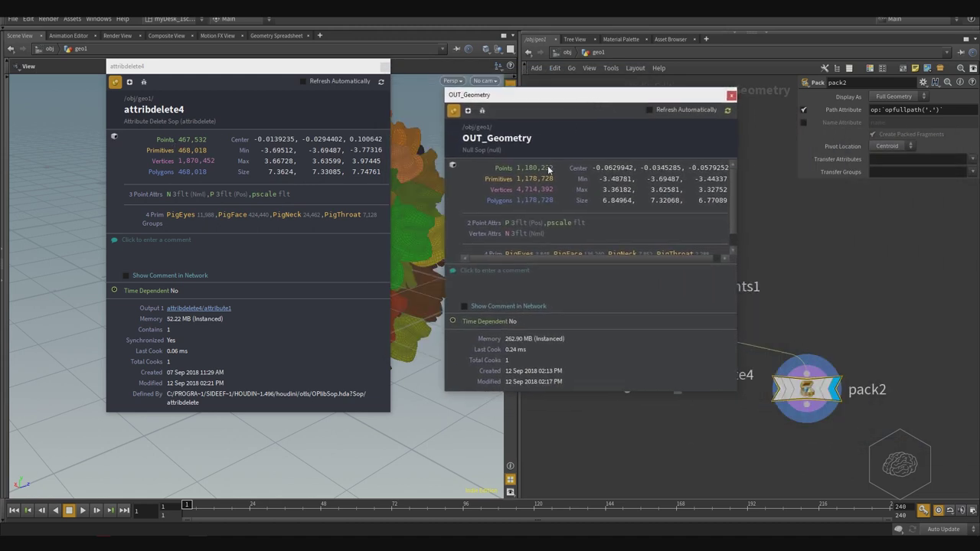
click(731, 96)
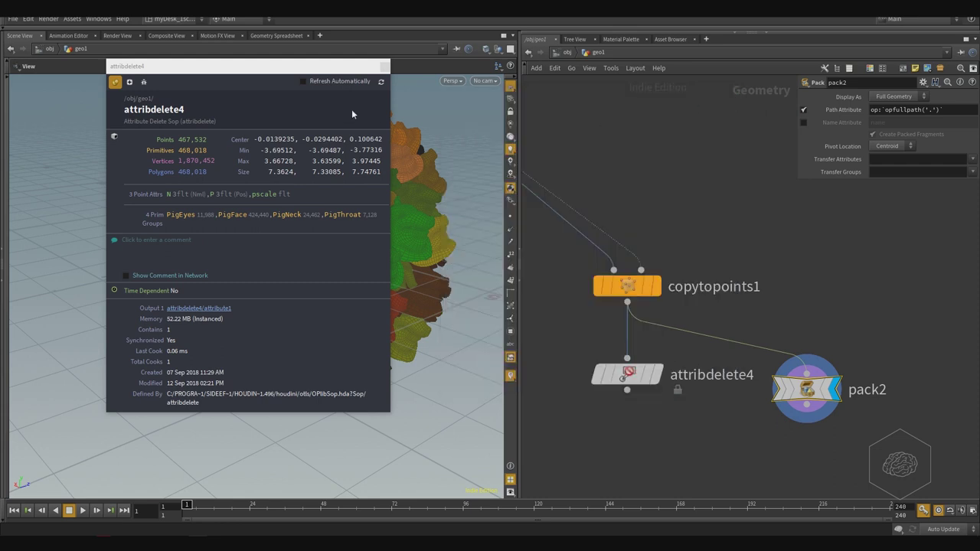
click(116, 82)
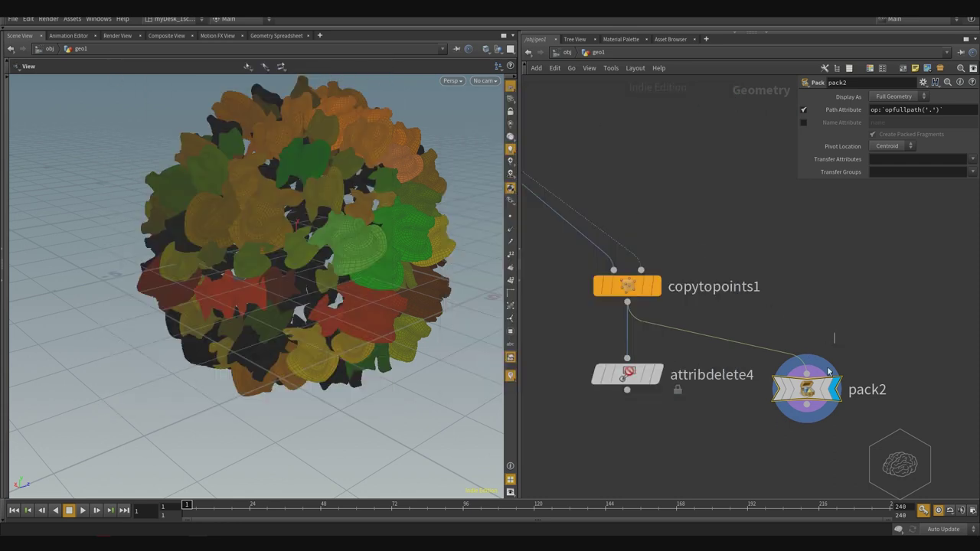
Step: Move attribdelete4 aside to make room below copytopoints1, and delete the unconnected packededit1 node
scroll(691, 455, down, 5)
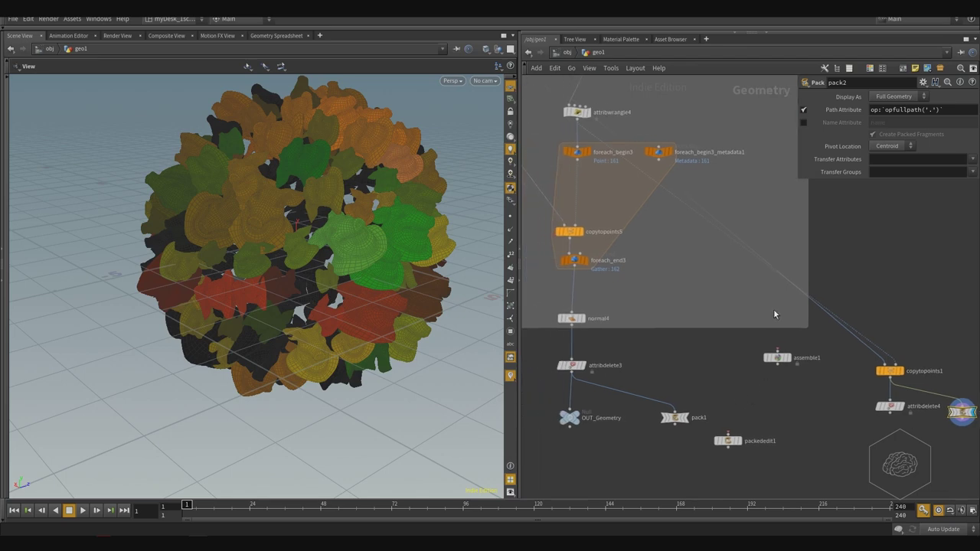
middle_drag(890, 354, 818, 337)
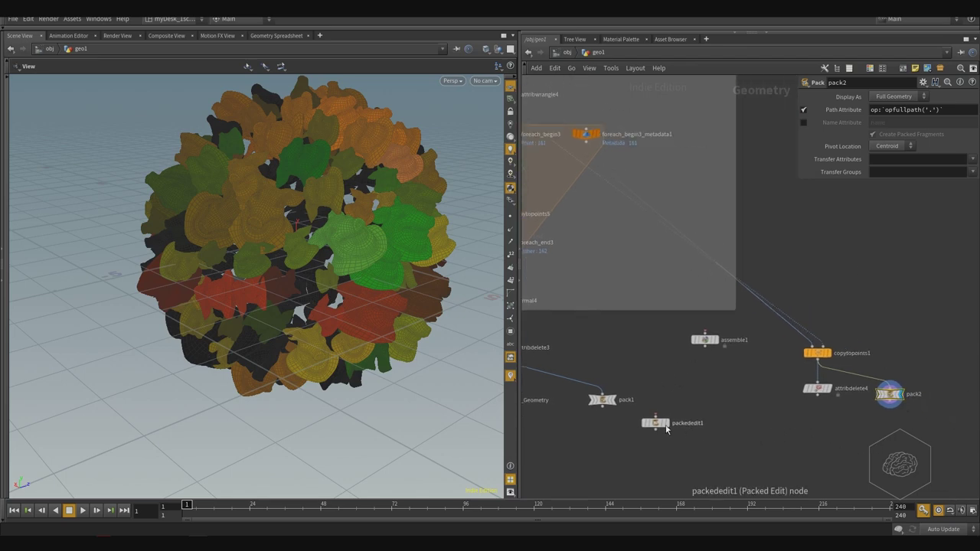
middle_drag(529, 360, 652, 360)
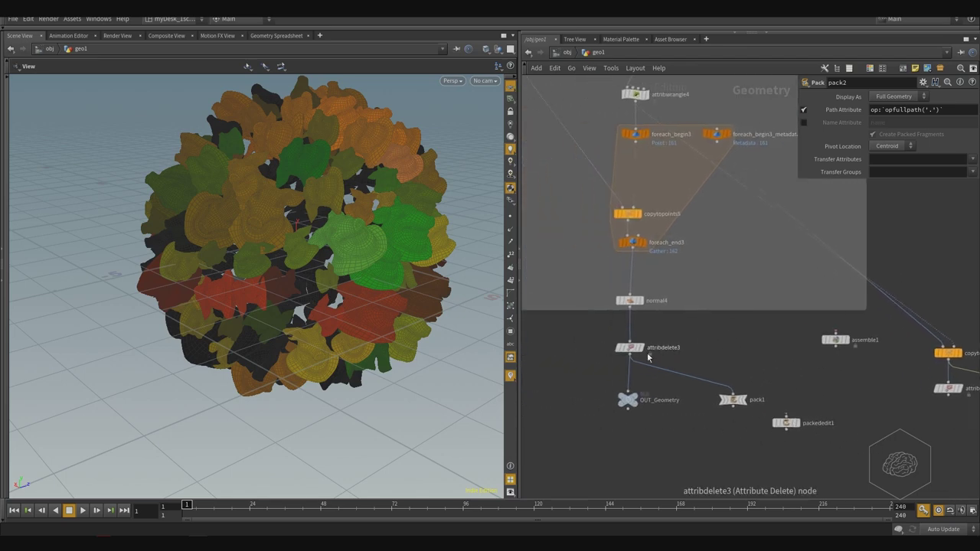
scroll(652, 360, up, 2)
middle_drag(782, 375, 685, 361)
middle_drag(834, 397, 742, 386)
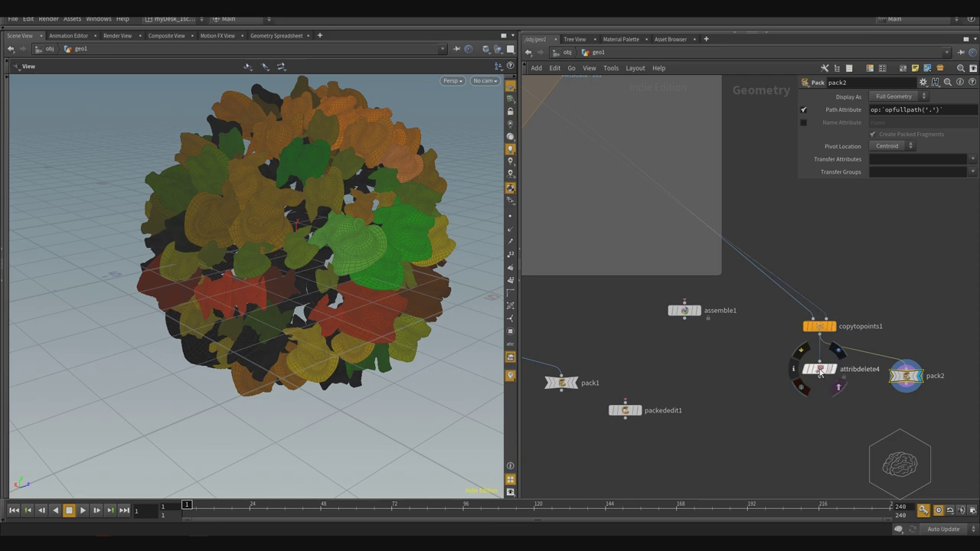
drag(823, 370, 768, 375)
drag(768, 375, 755, 378)
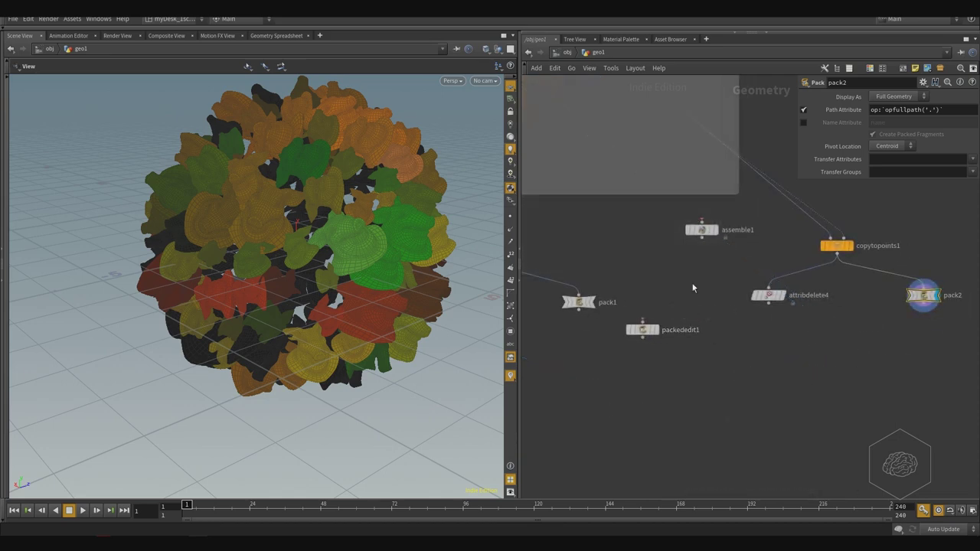
click(642, 329)
key(Delete)
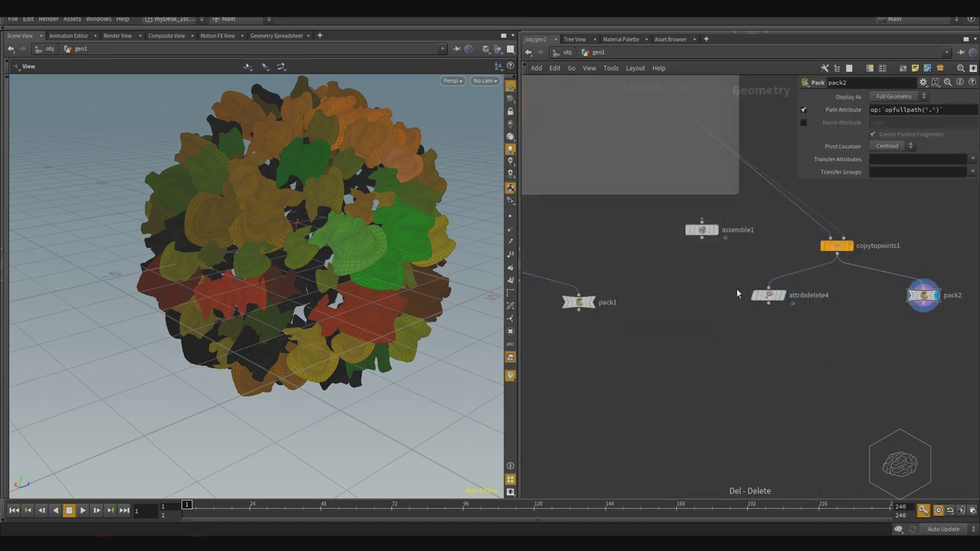
Step: Place assemble1 below copytopoints1 between attribdelete4 and pack2, connect it to copytopoints1, and display it
drag(702, 230, 826, 346)
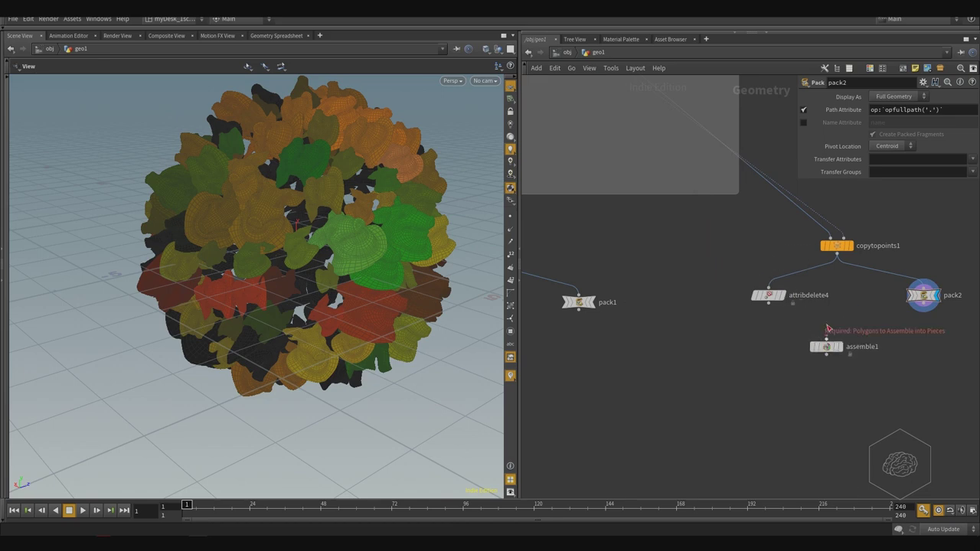
click(837, 255)
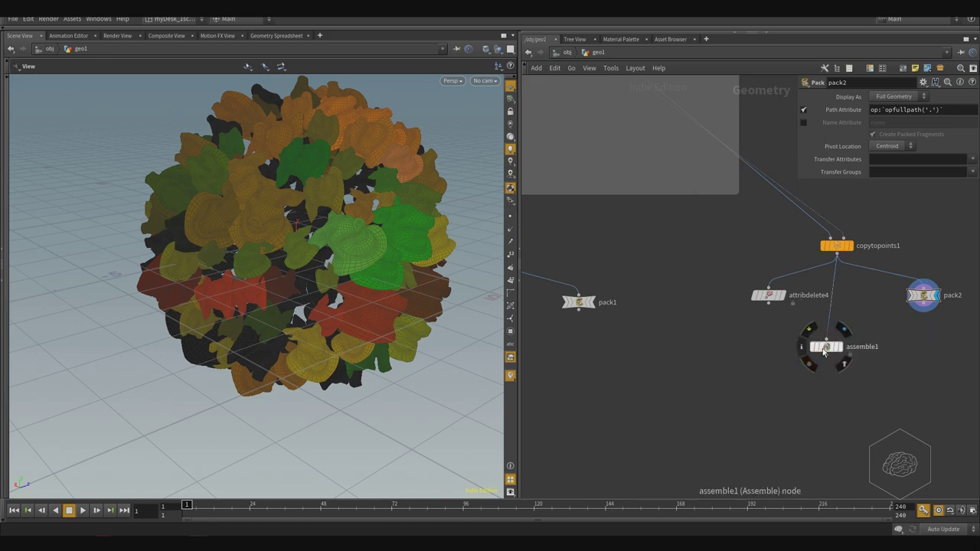
scroll(856, 347, up, 3)
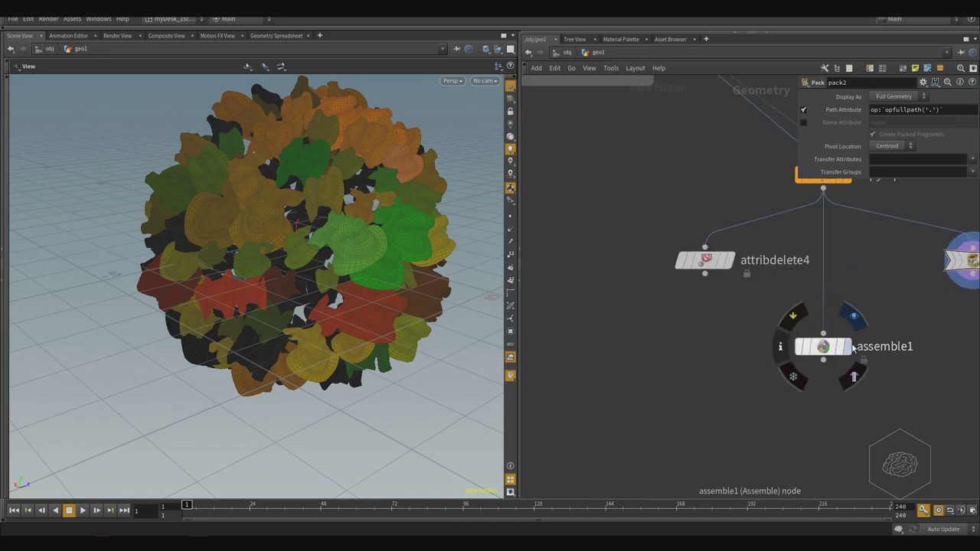
click(850, 348)
Step: Enable Create Packed Geometry on assemble1 and check its node info
drag(784, 302, 865, 389)
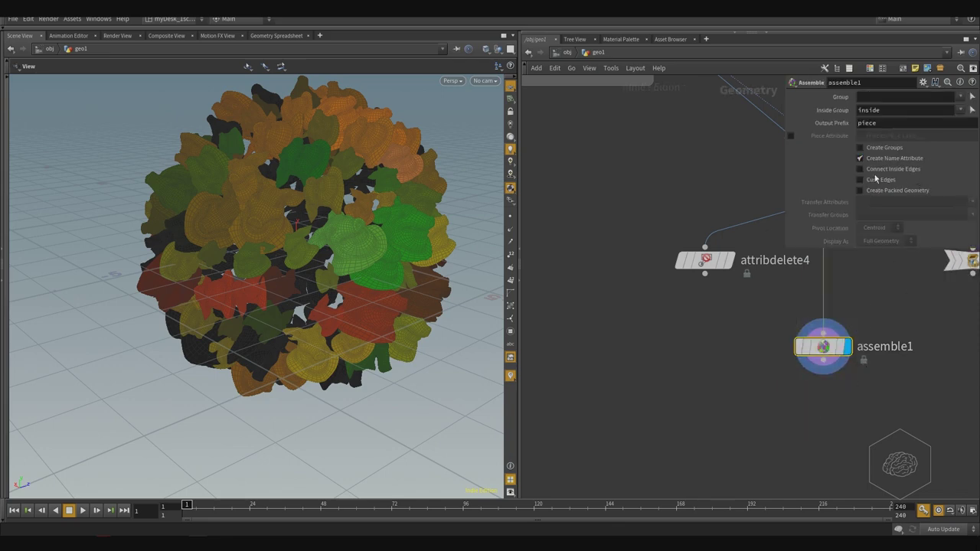
click(871, 190)
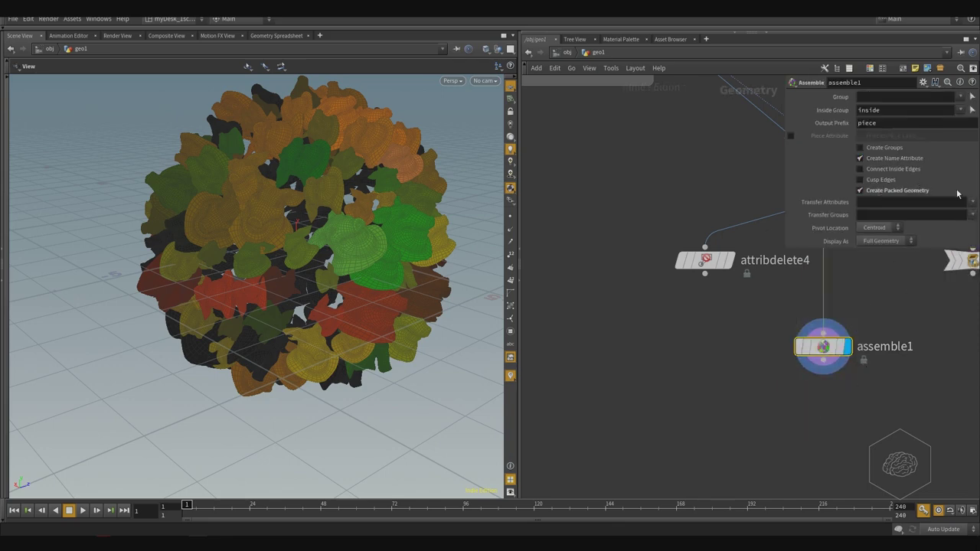
middle_drag(886, 300, 742, 273)
middle_click(672, 323)
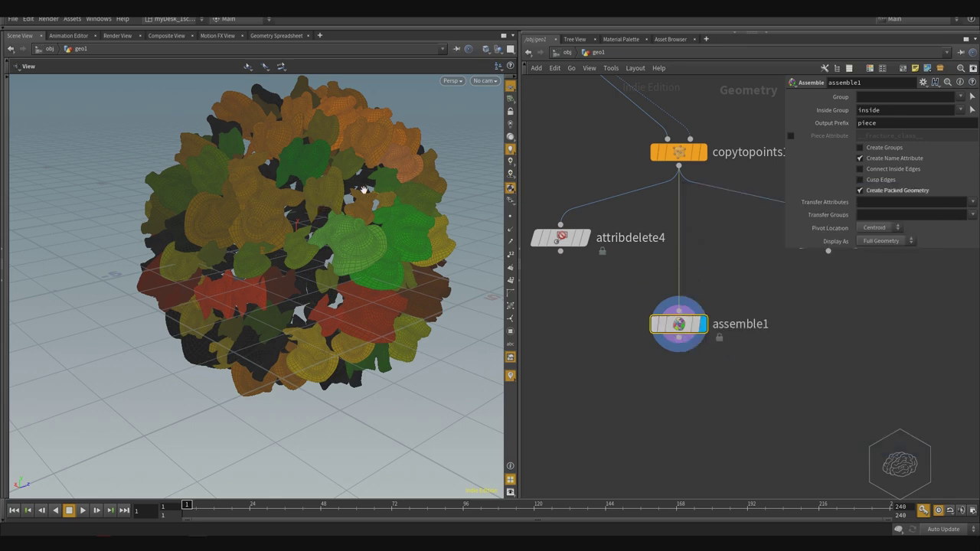
Step: Inspect the copytopoints1 settings and check the node info of assemble1, then close the info window
middle_drag(723, 219, 675, 294)
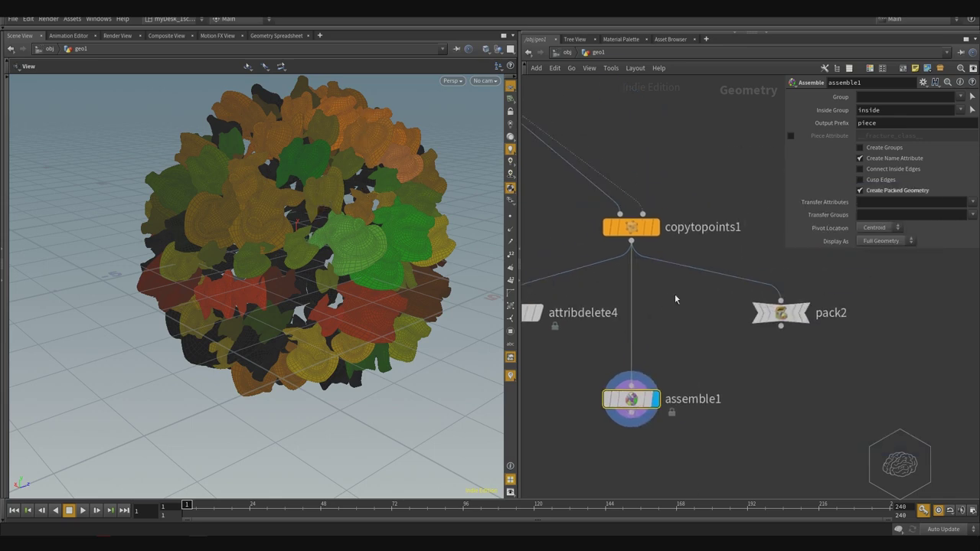
drag(722, 164, 567, 248)
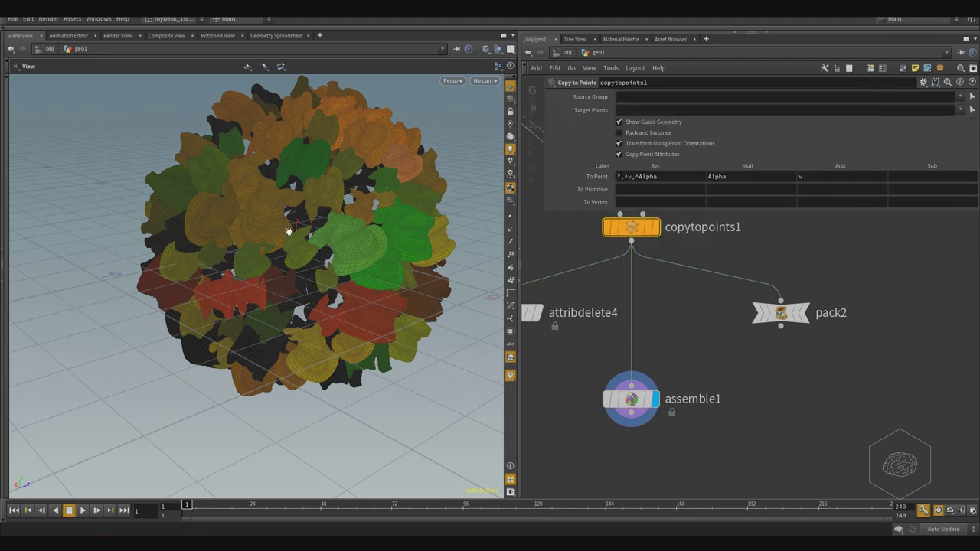
drag(715, 360, 594, 446)
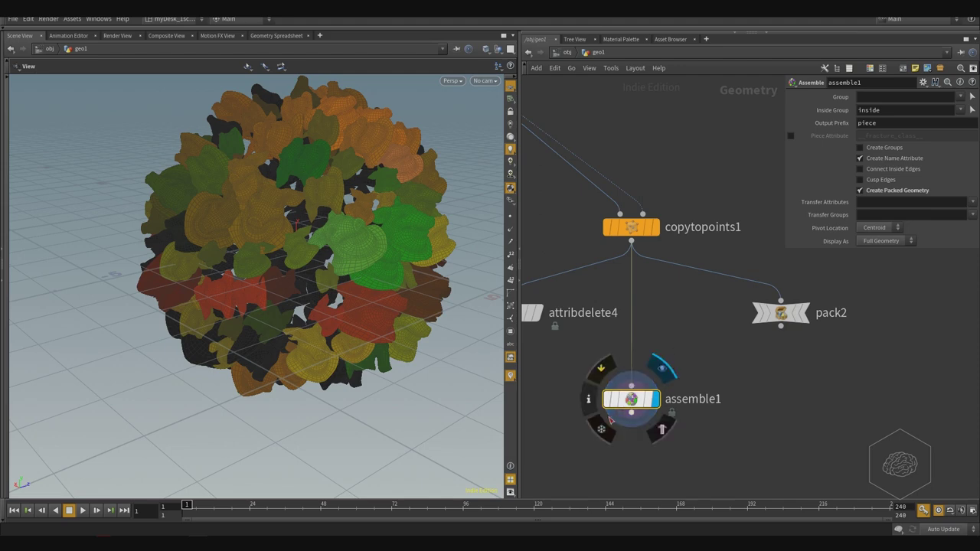
middle_click(630, 400)
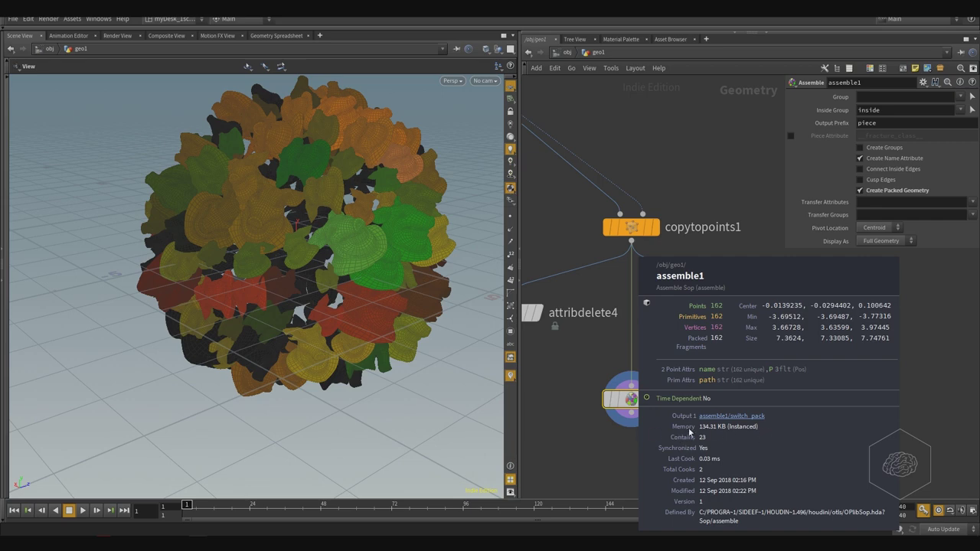
click(789, 419)
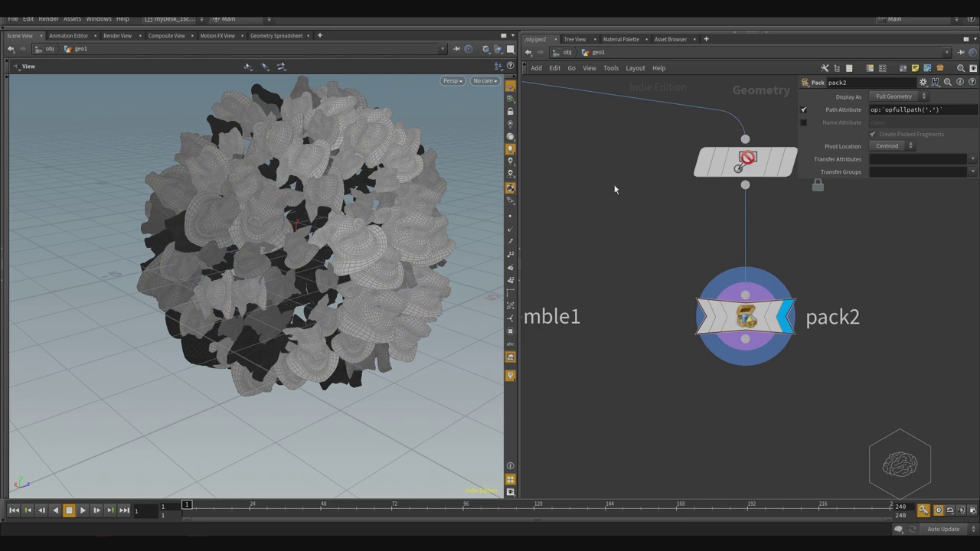
Step: Review the network from the copytopoints1 branches to the for-each setup around attribwrangle4, and return to pack2
middle_drag(615, 189, 665, 294)
scroll(670, 294, down, 2)
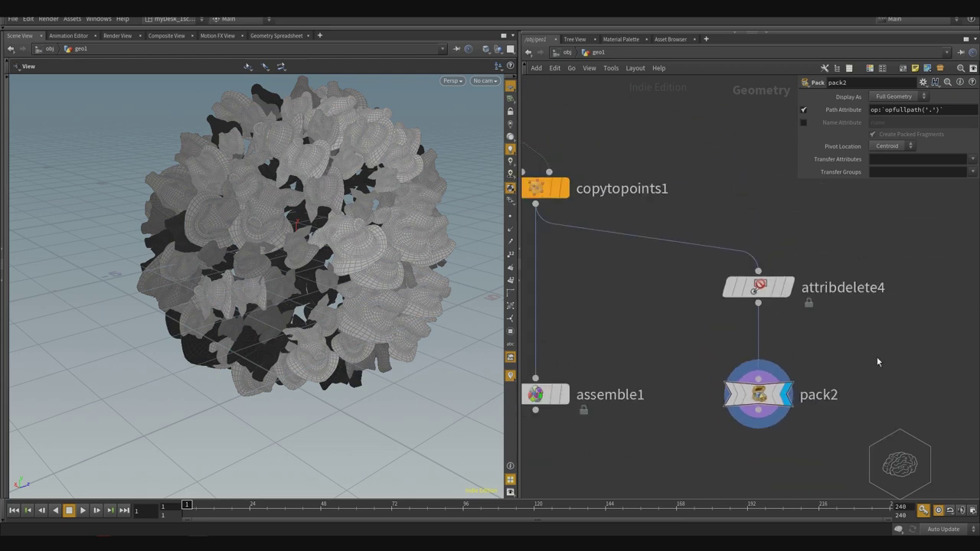
drag(877, 357, 638, 440)
middle_drag(640, 299, 695, 324)
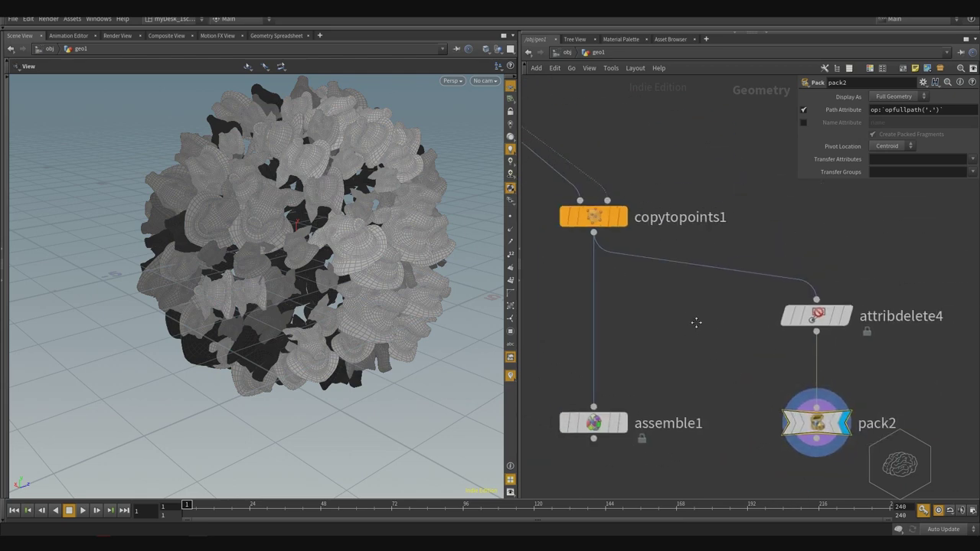
scroll(695, 324, down, 1)
scroll(696, 326, down, 5)
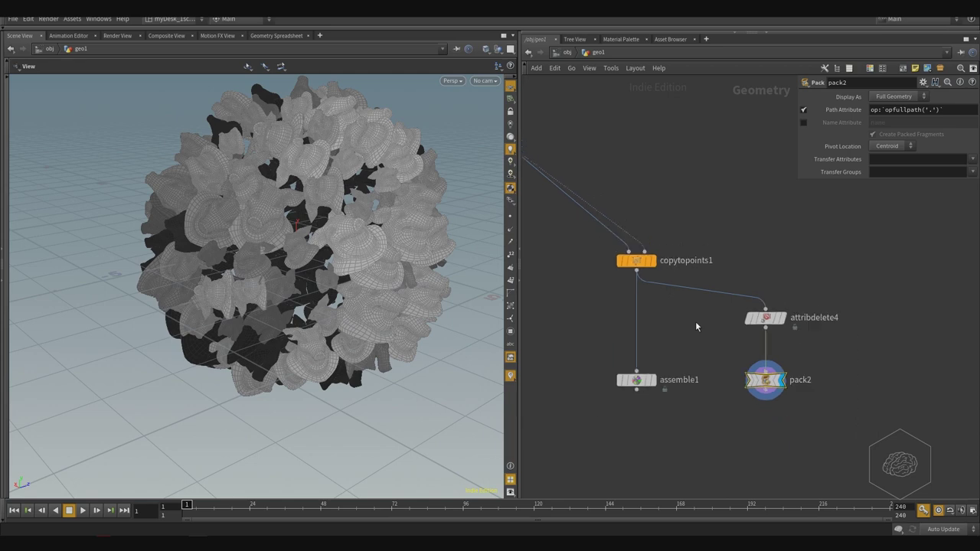
middle_drag(648, 198, 702, 258)
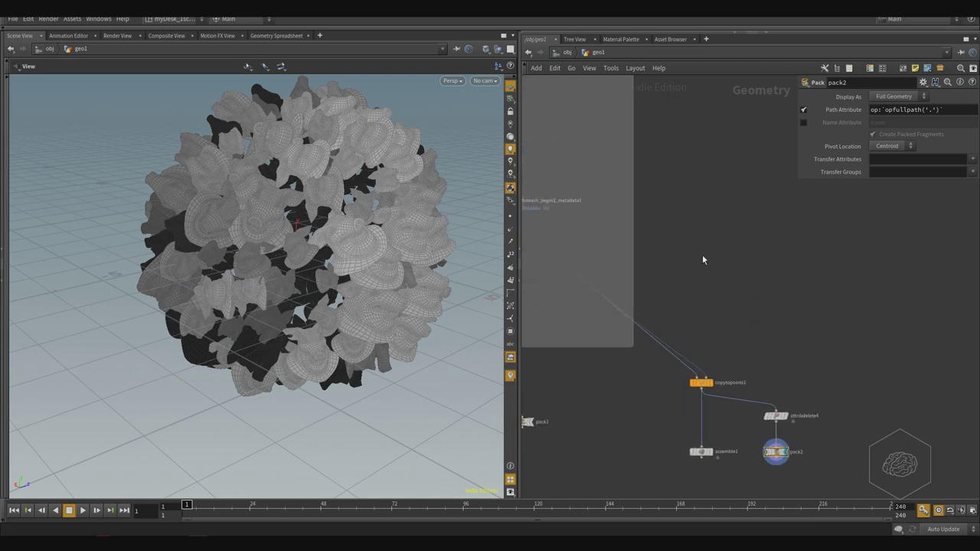
scroll(711, 230, down, 3)
scroll(585, 203, up, 5)
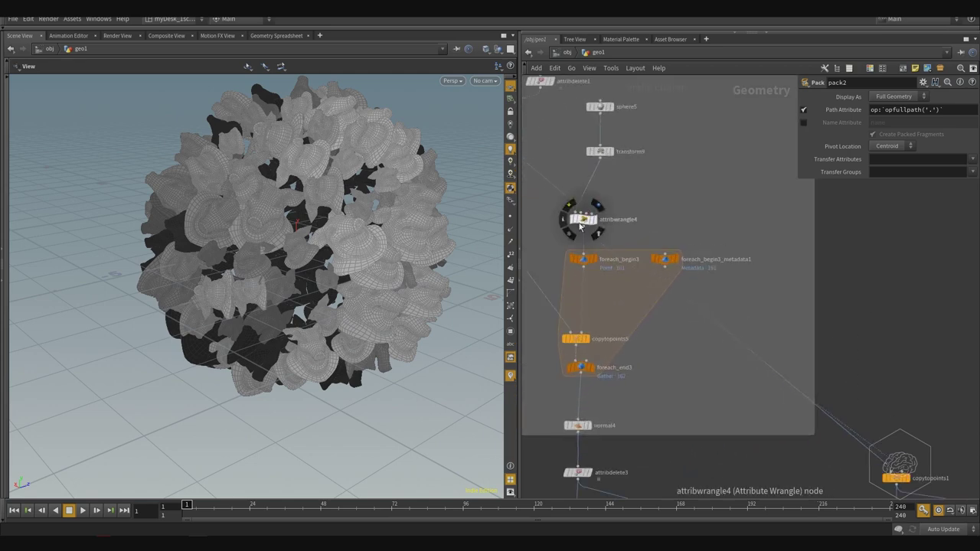
click(585, 212)
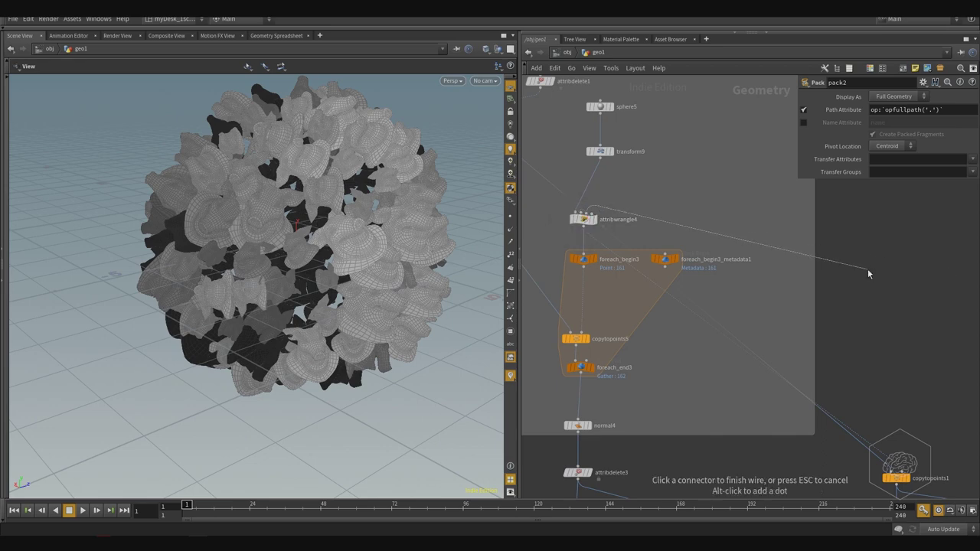
key(Escape)
key(f)
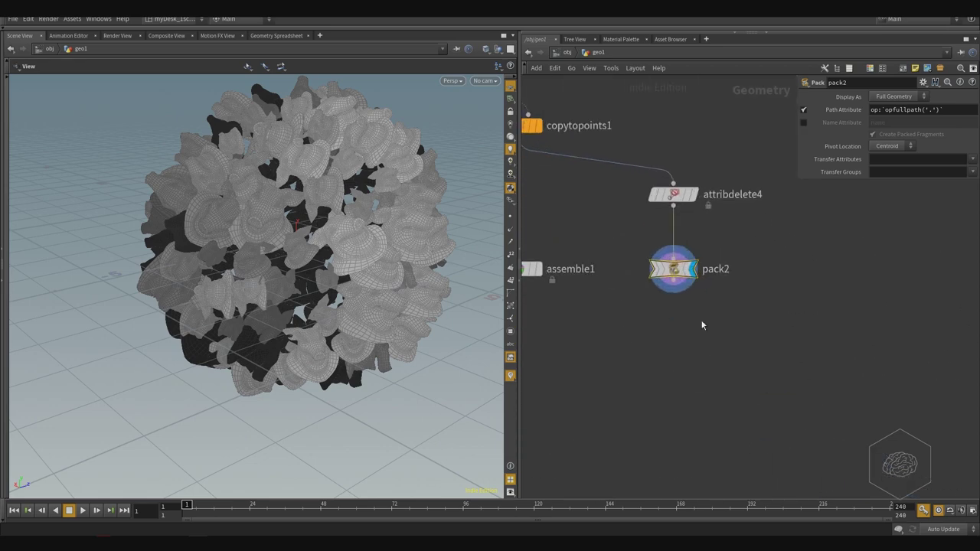
Step: Add an Attribute Wrangle node directly below pack2 and connect pack2 to its first input
key(Tab)
text(attr)
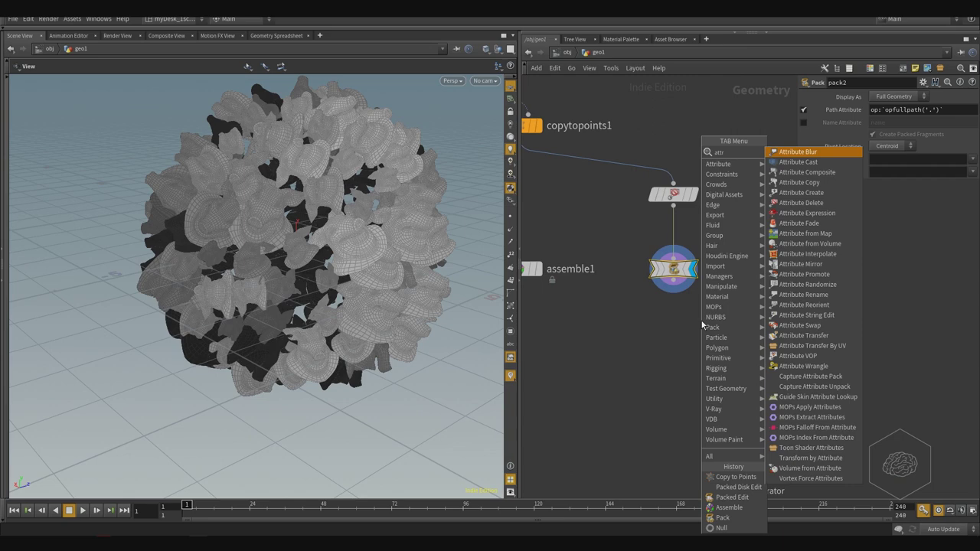
key(BackSpace)
key(BackSpace)
key(BackSpace)
key(BackSpace)
text(wa)
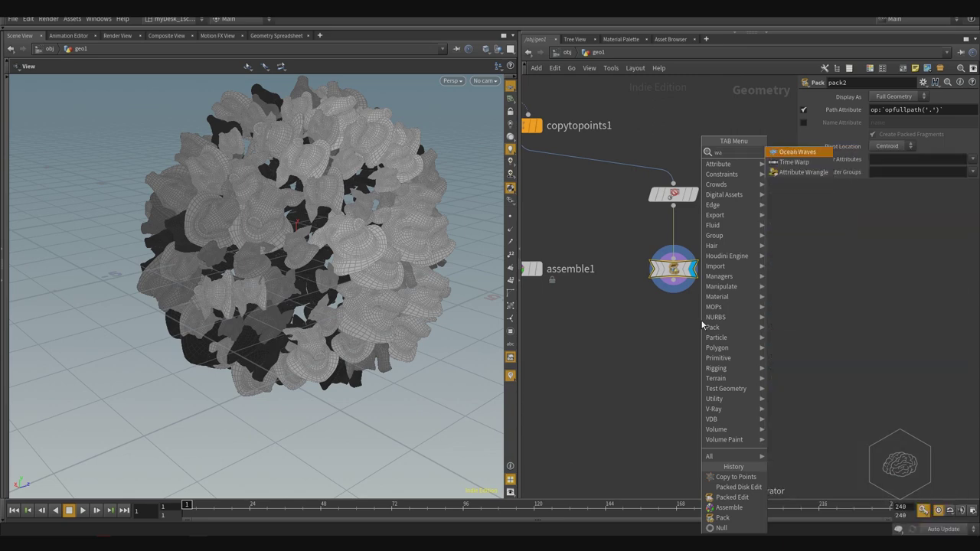
key(BackSpace)
key(BackSpace)
text(wra)
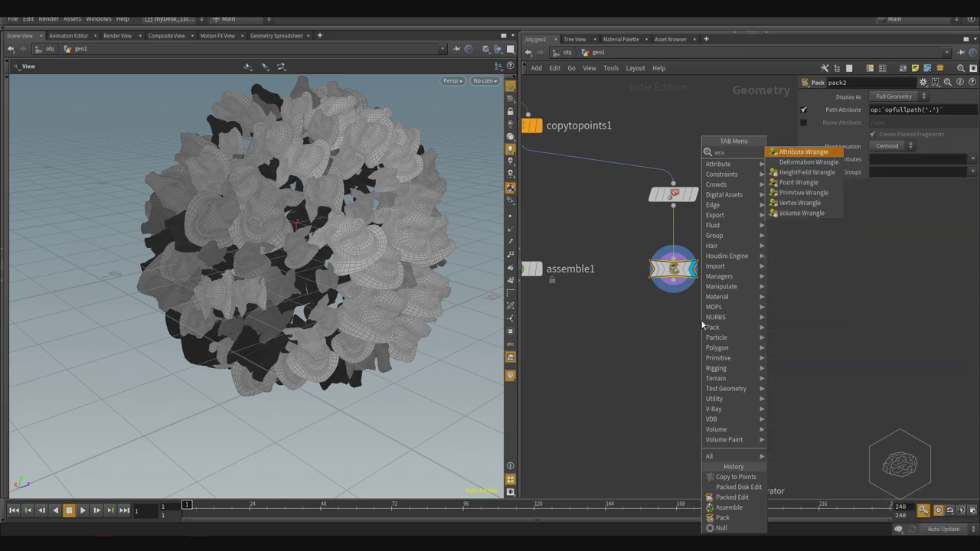
key(Return)
click(702, 321)
drag(701, 321, 675, 344)
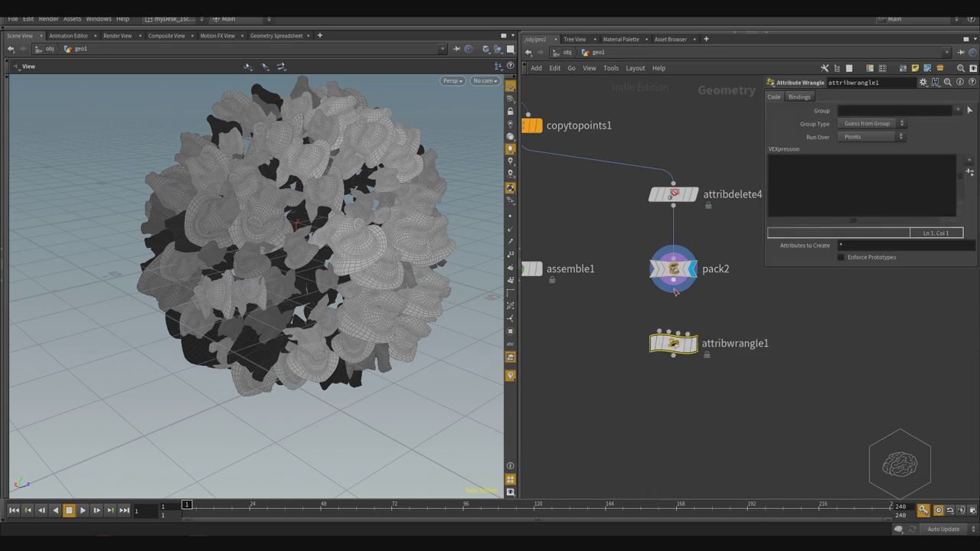
drag(675, 291, 668, 339)
Step: Load the myRandom Color preset into attribwrangle1's VEXpression and display the node
click(970, 158)
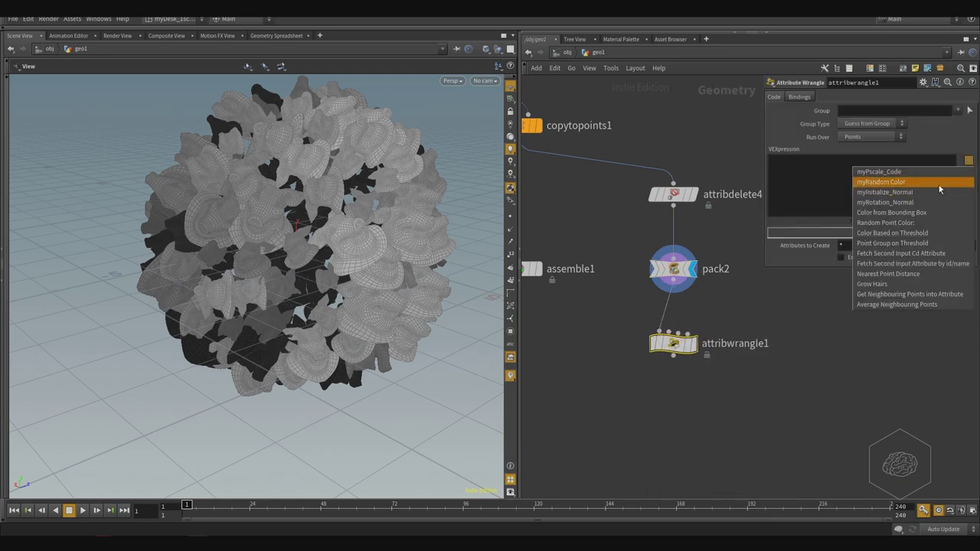
click(904, 182)
click(693, 346)
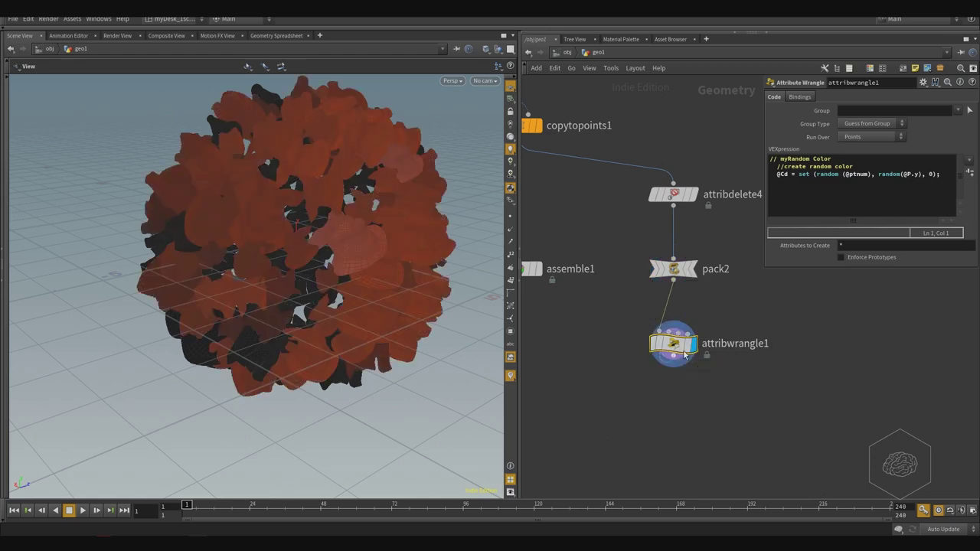
click(674, 367)
Step: Examine the randomly coloured packed geometry from several angles and check the settings of pack2
drag(363, 222, 303, 291)
click(725, 402)
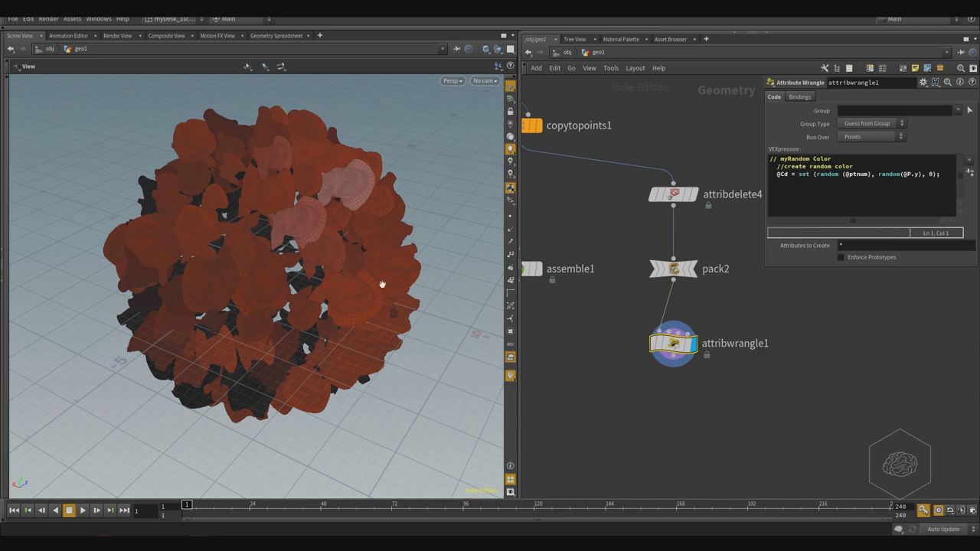
drag(381, 284, 382, 234)
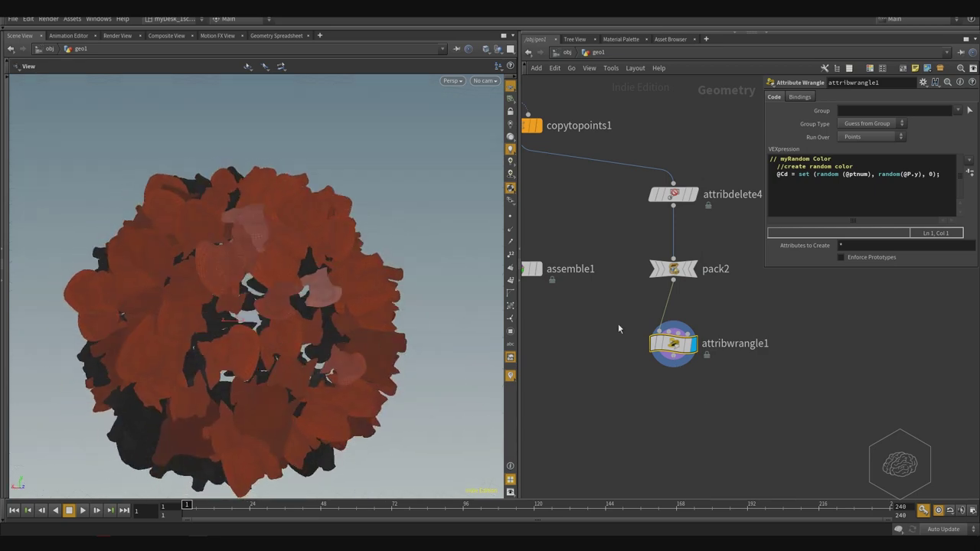
drag(712, 242, 639, 292)
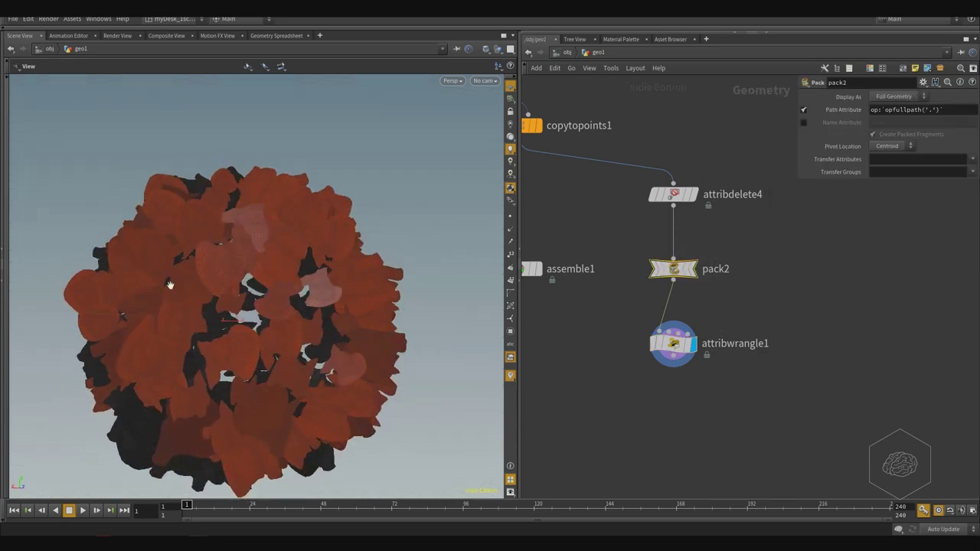
key(shift+w)
drag(269, 320, 386, 254)
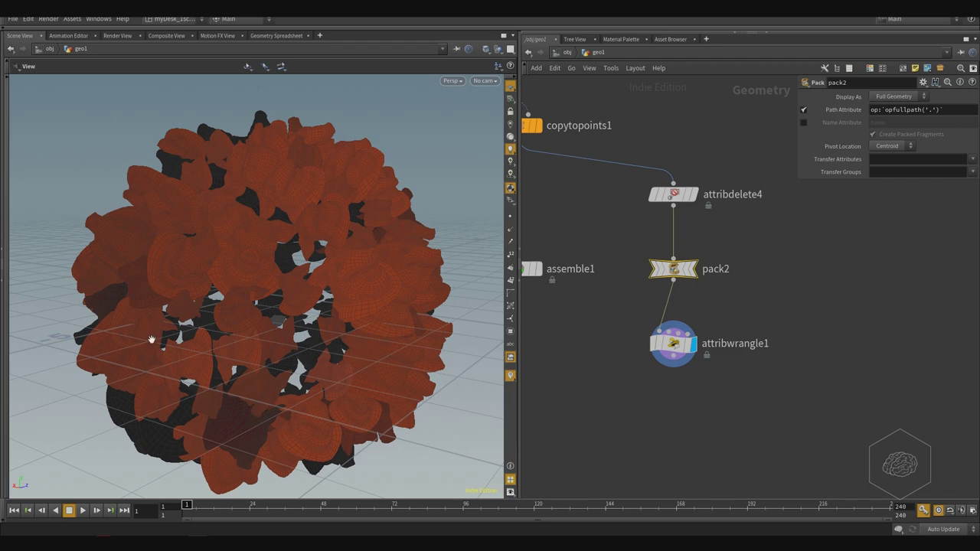
drag(201, 362, 247, 324)
Step: Turn off the viewport lighting and view the packed geometry's flat colours from different sides
click(512, 151)
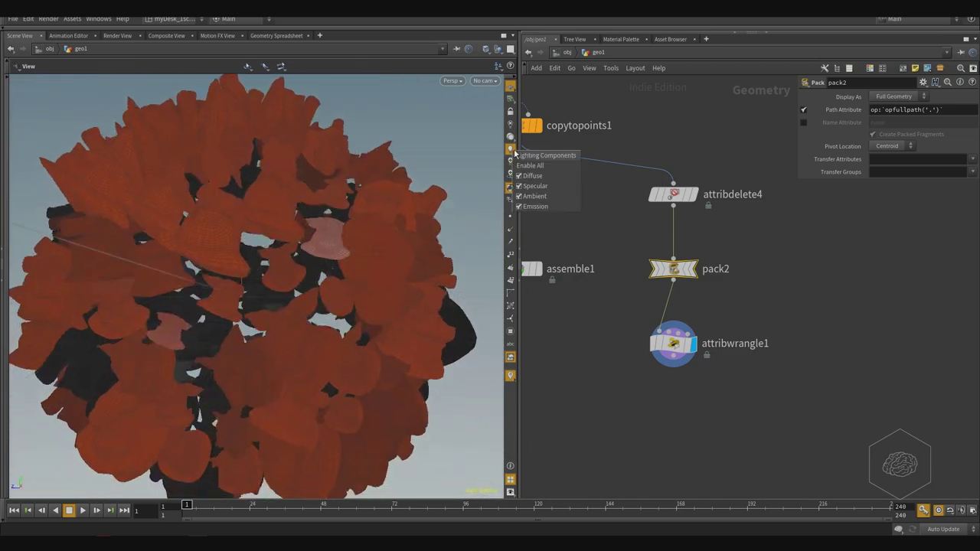
click(510, 128)
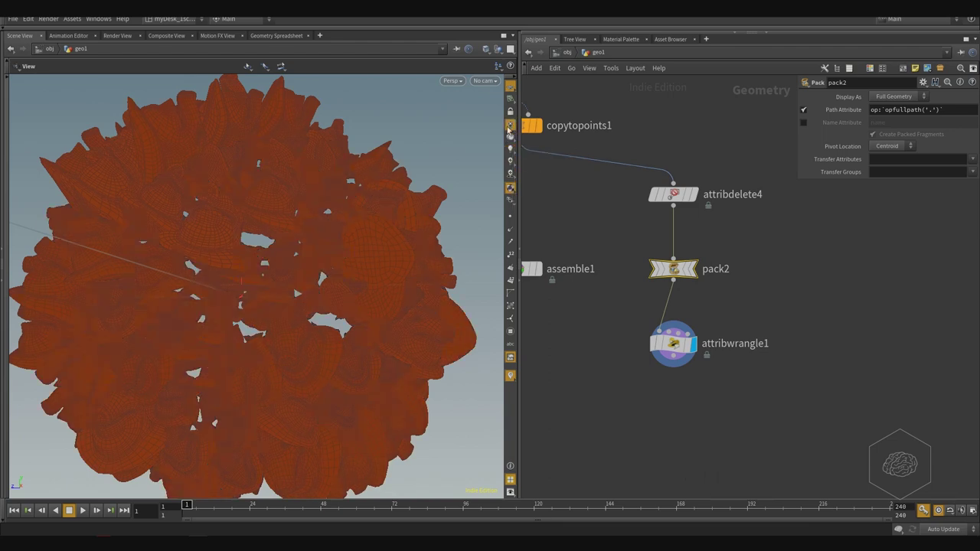
mouse_move(343, 169)
mouse_down()
mouse_move(271, 175)
mouse_move(350, 212)
mouse_move(273, 209)
mouse_up()
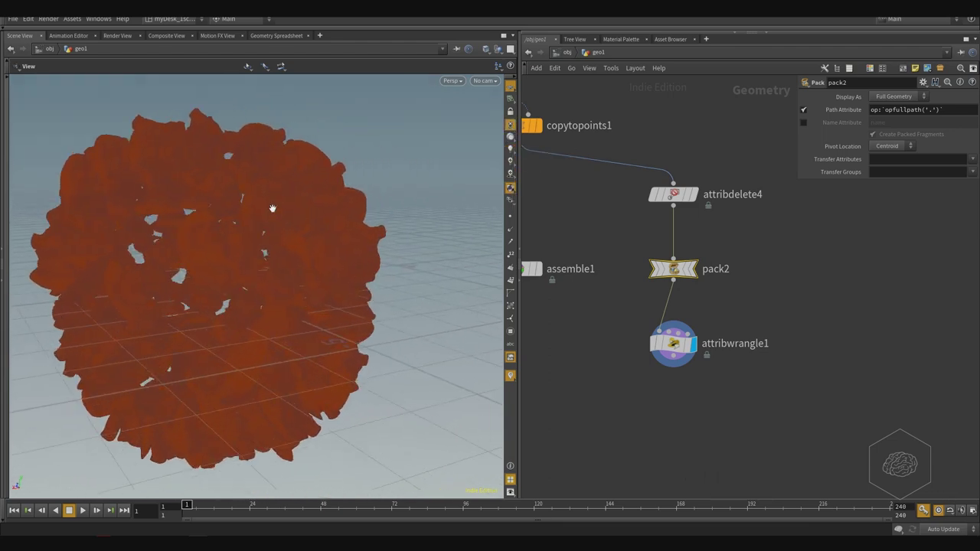
drag(385, 170, 251, 200)
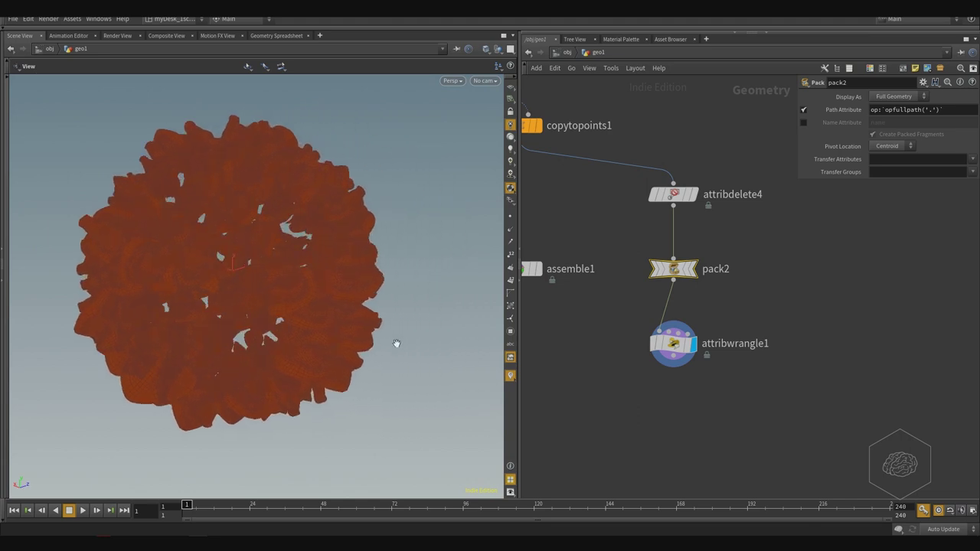
Step: Add an Unpack node beside attribwrangle1 and connect it to the output of pack2
middle_drag(660, 310, 658, 321)
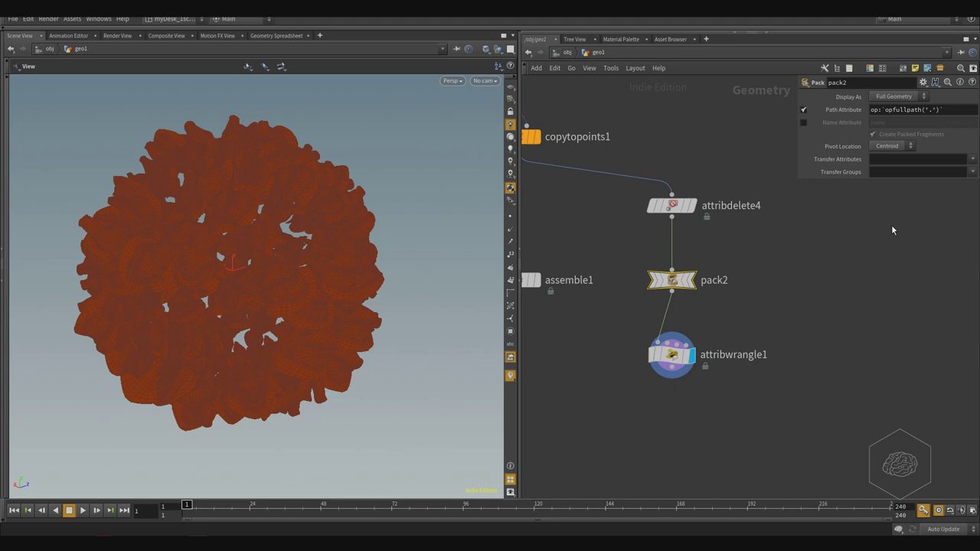
key(Tab)
text(unp)
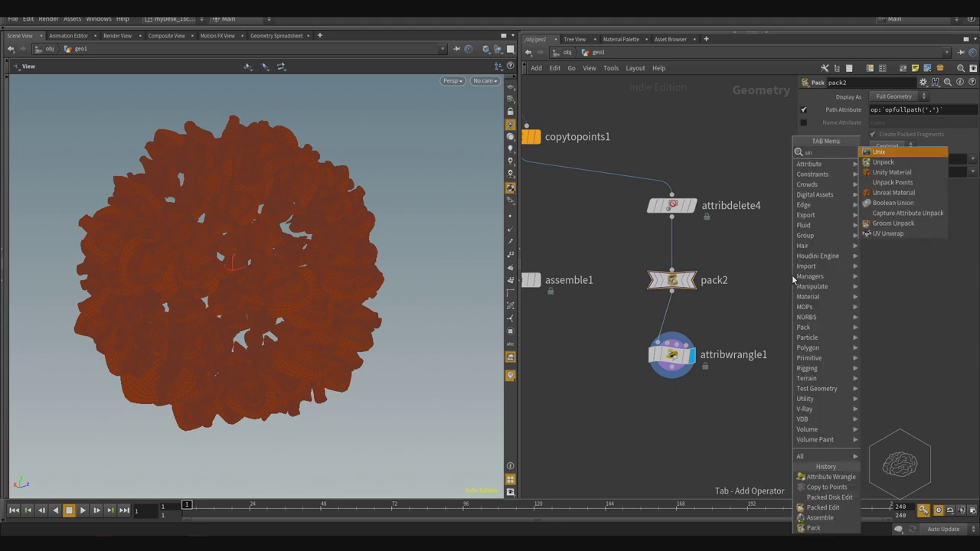
key(Return)
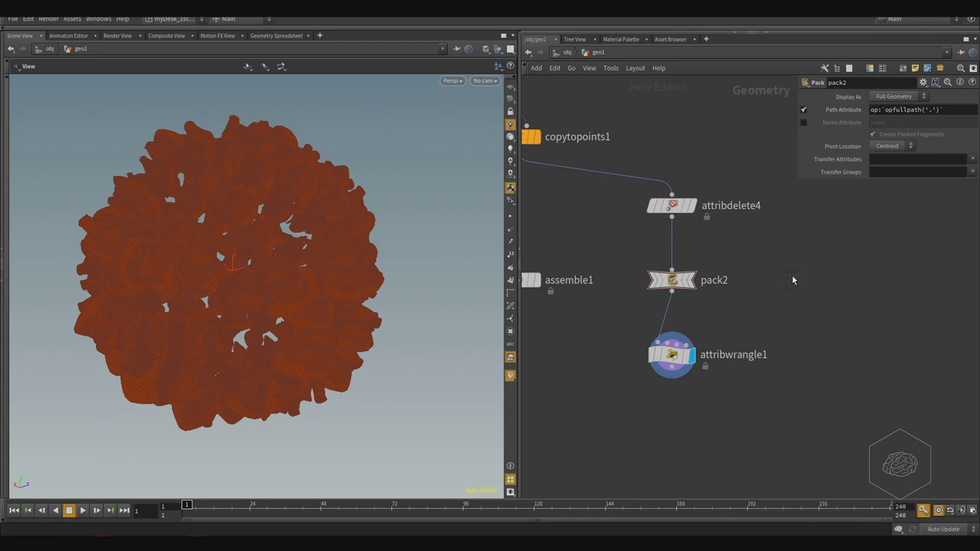
drag(792, 279, 807, 331)
click(671, 291)
click(798, 297)
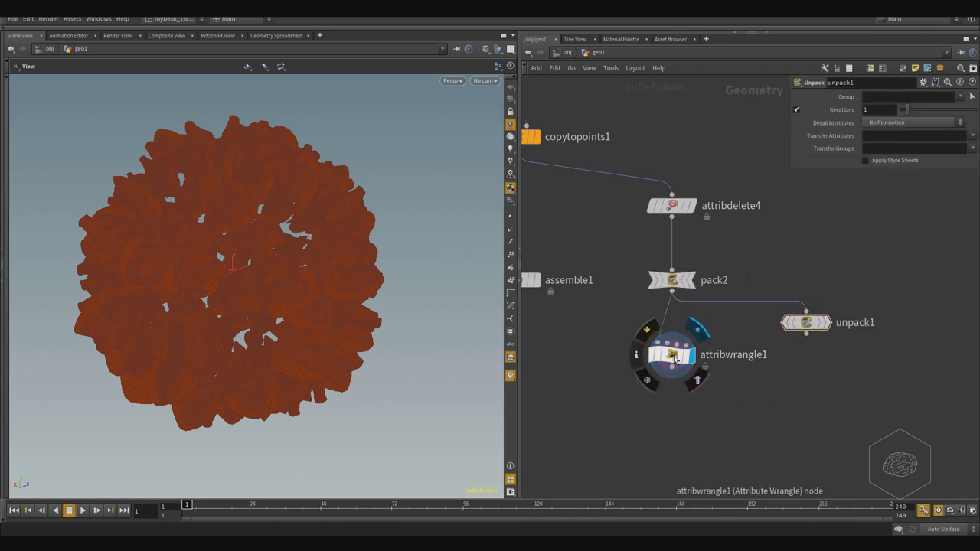
Step: Move attribwrangle1 lower and connect its first input to unpack1 instead of pack2
drag(662, 351, 668, 412)
click(667, 399)
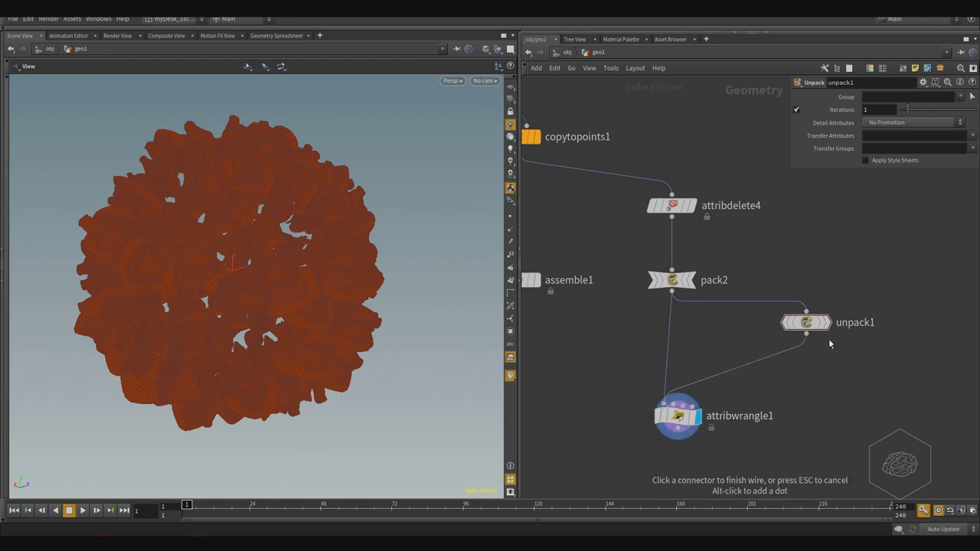
click(807, 334)
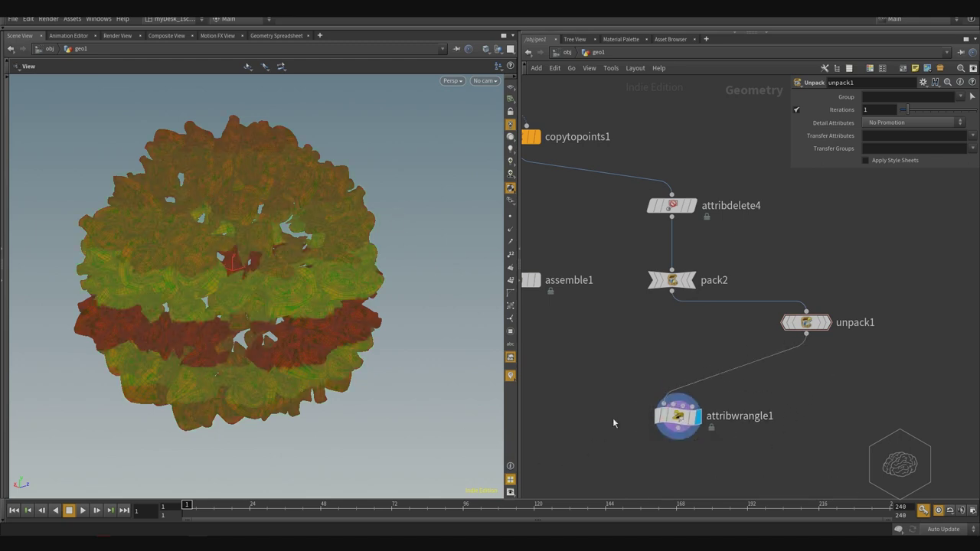
click(682, 417)
drag(303, 220, 340, 148)
scroll(282, 232, up, 5)
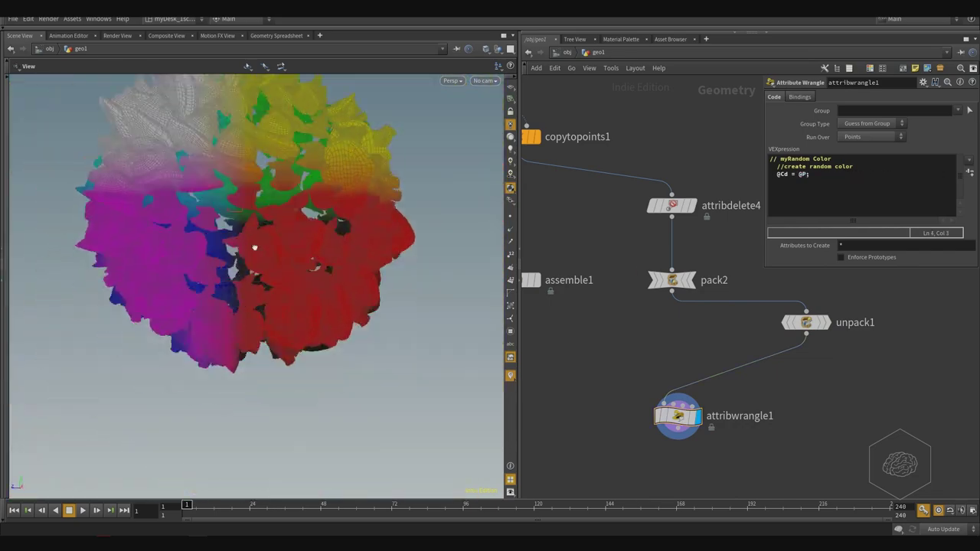
drag(252, 247, 306, 314)
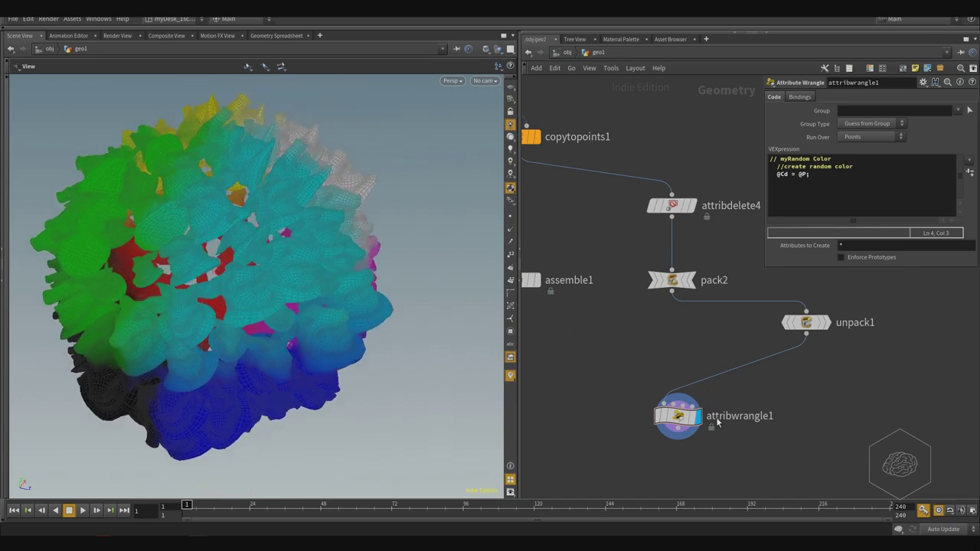
Step: Add a Pack node below attribwrangle1, connect it to the wrangle's output and display its result
middle_drag(903, 430, 863, 364)
key(Tab)
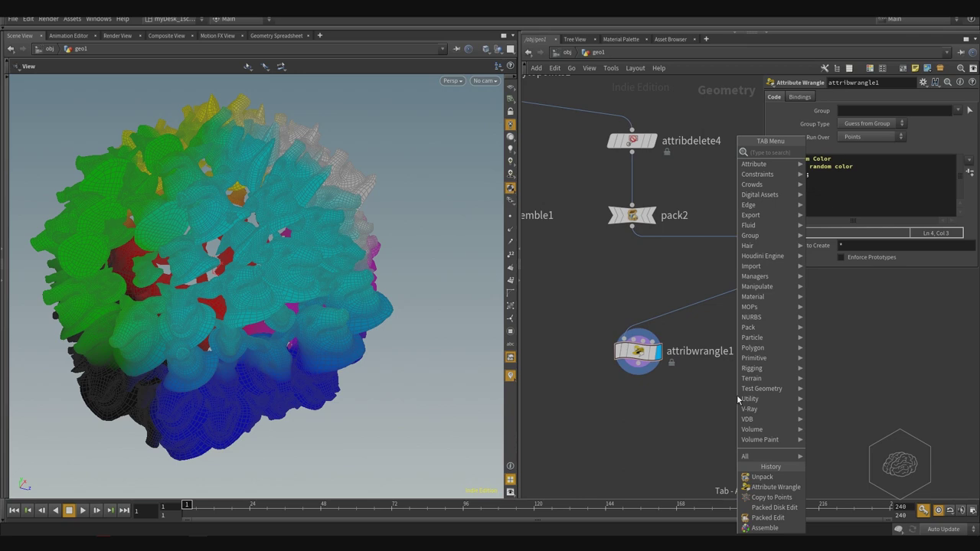
text(color)
key(Return)
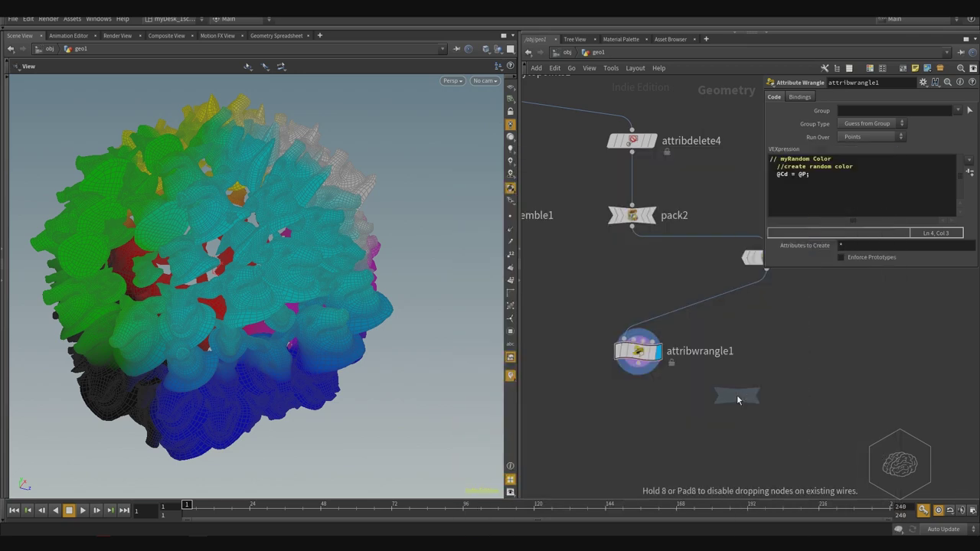
click(738, 400)
click(647, 381)
click(737, 385)
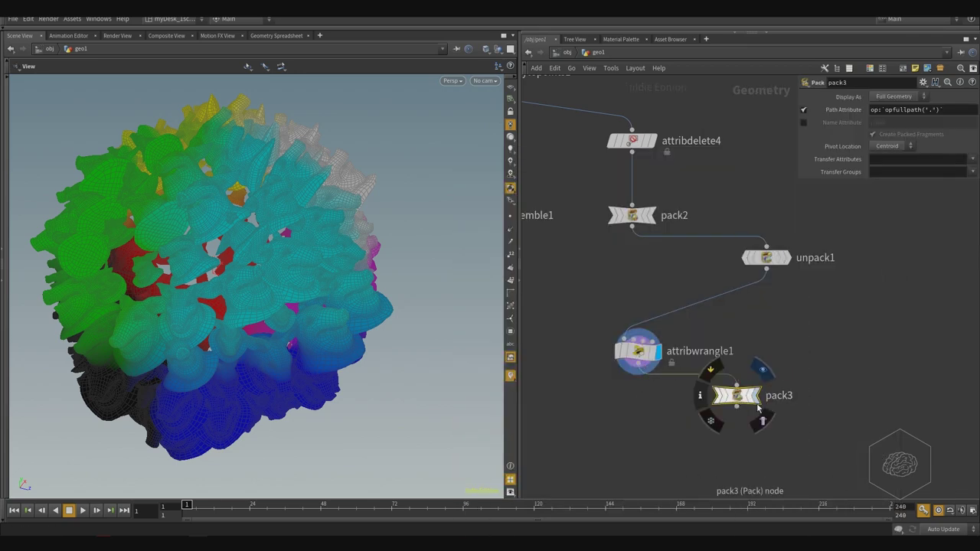
click(758, 410)
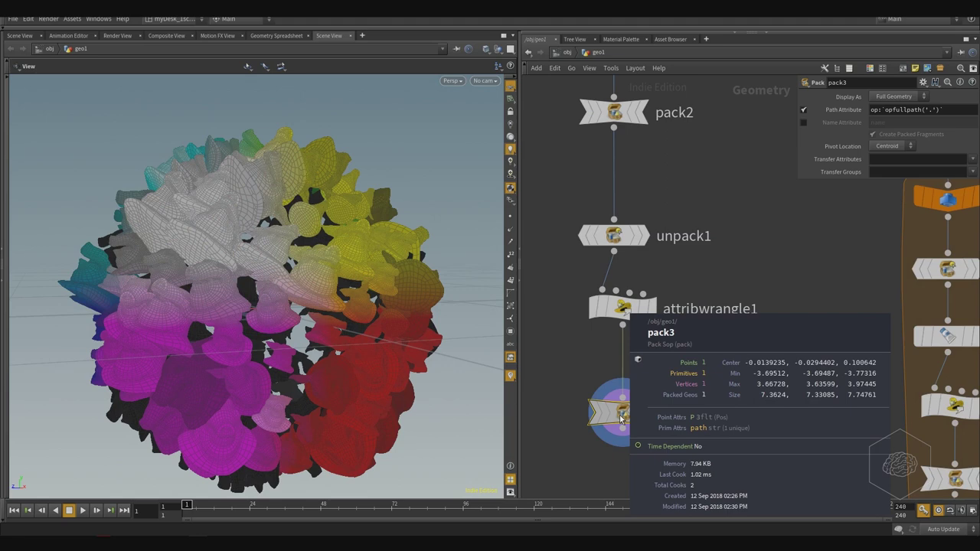
Step: Turn off Pack and Instance on the copytopoints5 node inside the for-each block
middle_drag(541, 333, 683, 354)
scroll(651, 364, down, 5)
middle_drag(619, 376, 765, 390)
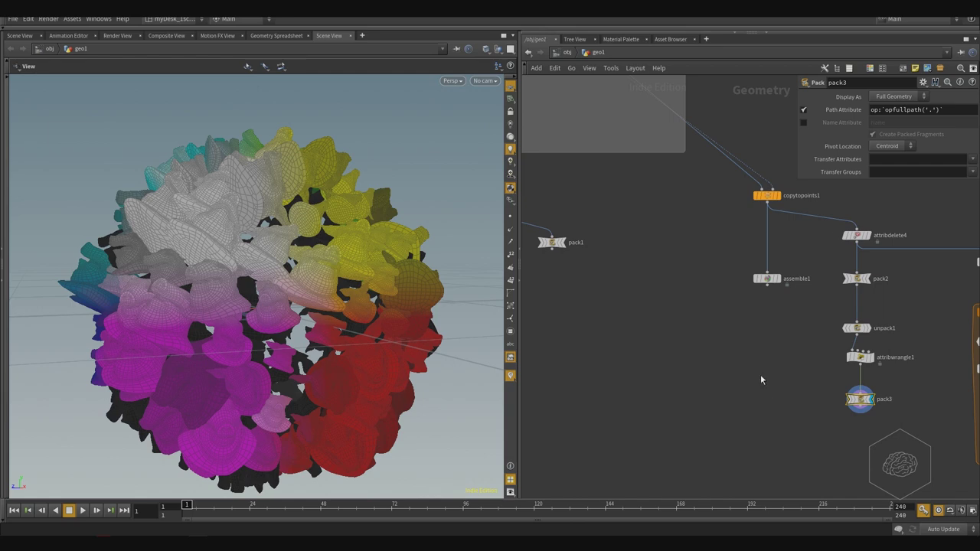
scroll(761, 380, down, 3)
drag(314, 162, 325, 184)
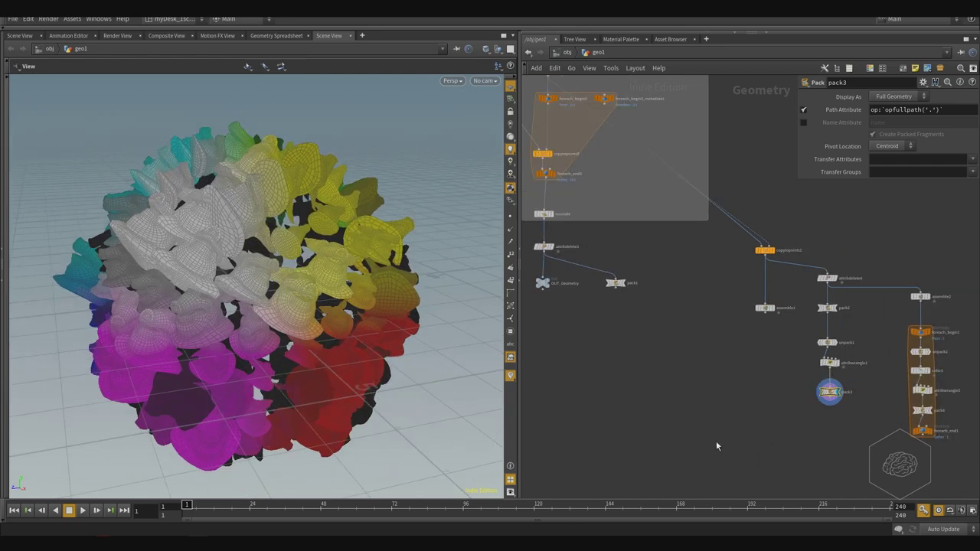
middle_drag(717, 447, 769, 451)
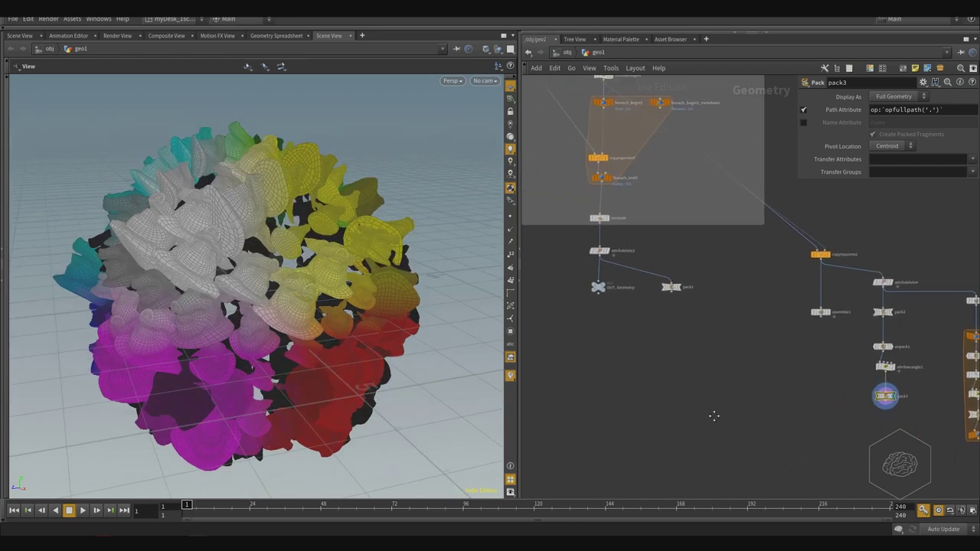
middle_drag(713, 414, 725, 415)
scroll(691, 378, down, 2)
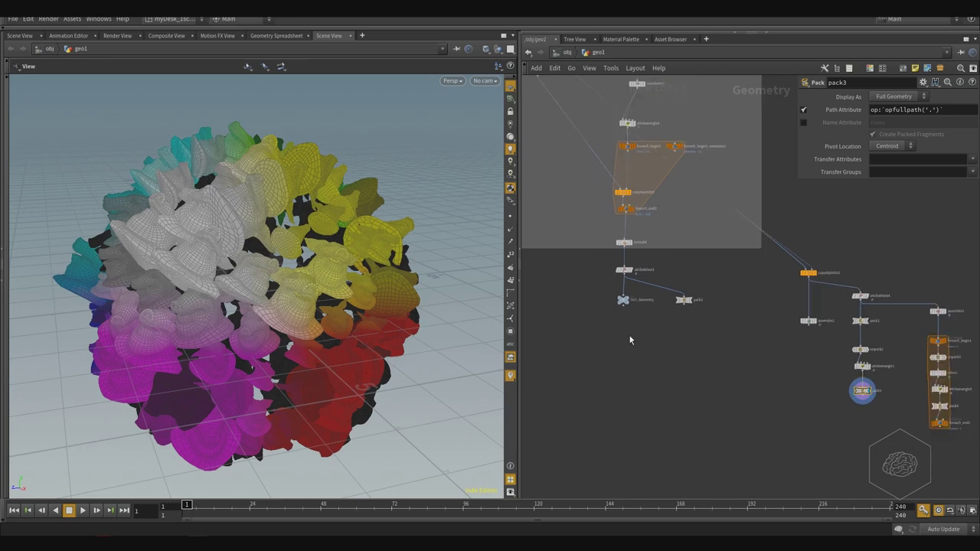
scroll(579, 168, up, 5)
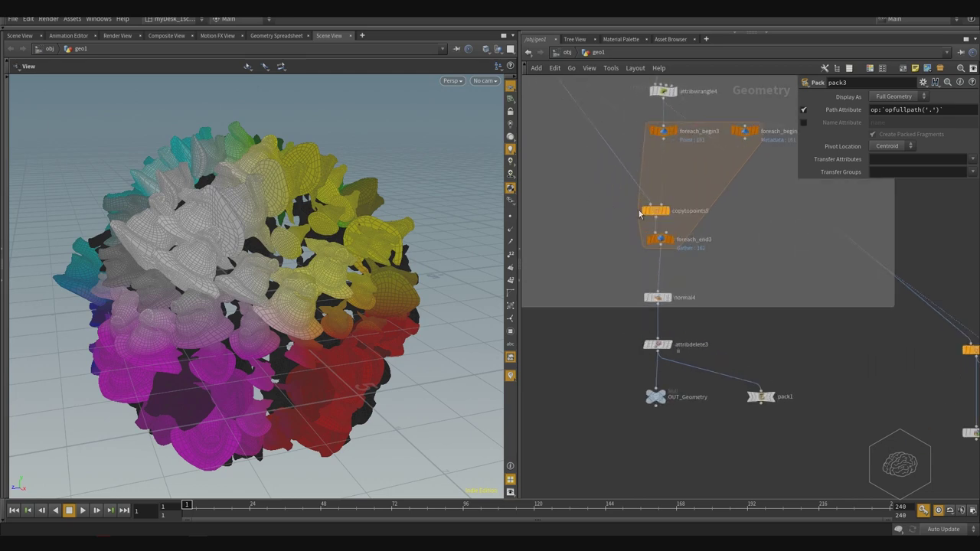
click(658, 213)
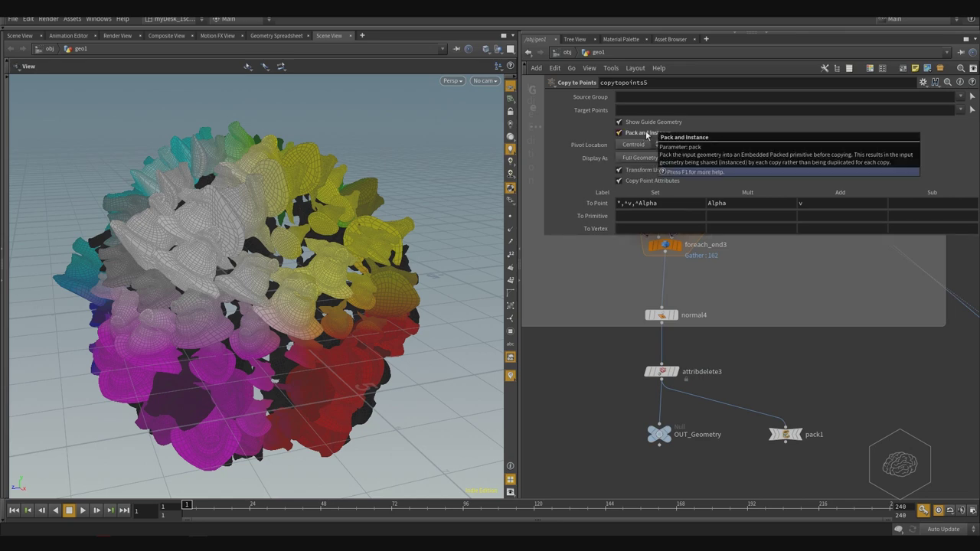
click(647, 134)
middle_drag(852, 292, 843, 365)
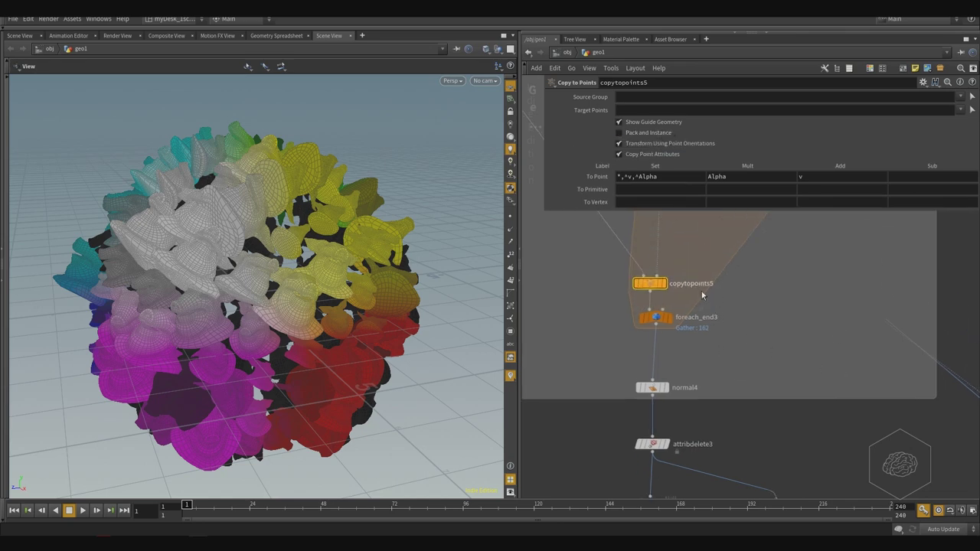
Step: Select the OUT_Geometry null below attribdelete3
mouse_move(670, 288)
scroll(751, 329, down, 3)
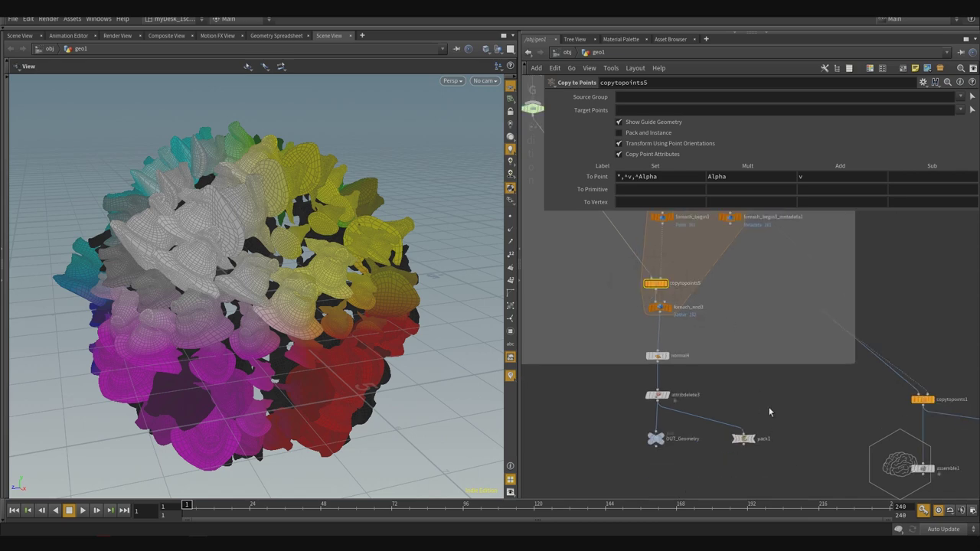
middle_drag(902, 291, 925, 301)
middle_drag(561, 462, 588, 389)
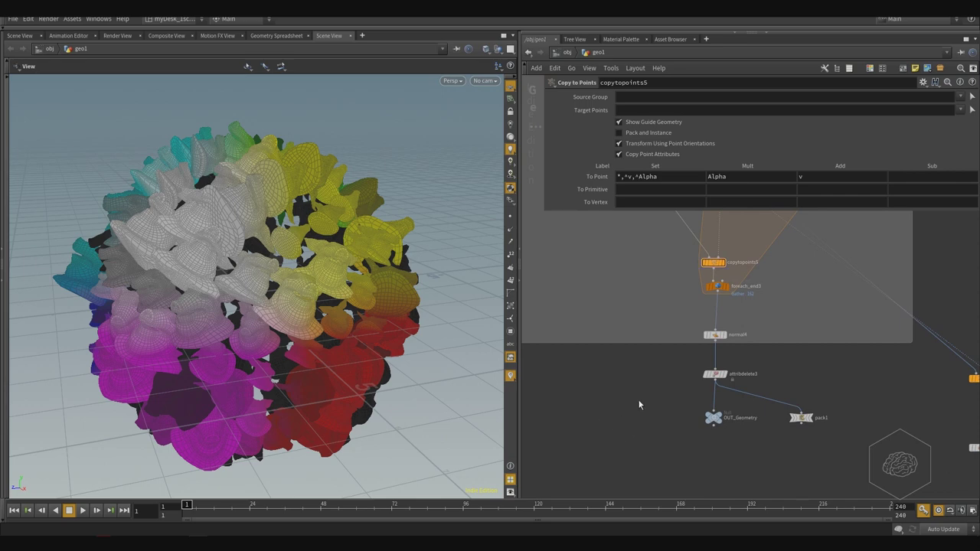
click(713, 417)
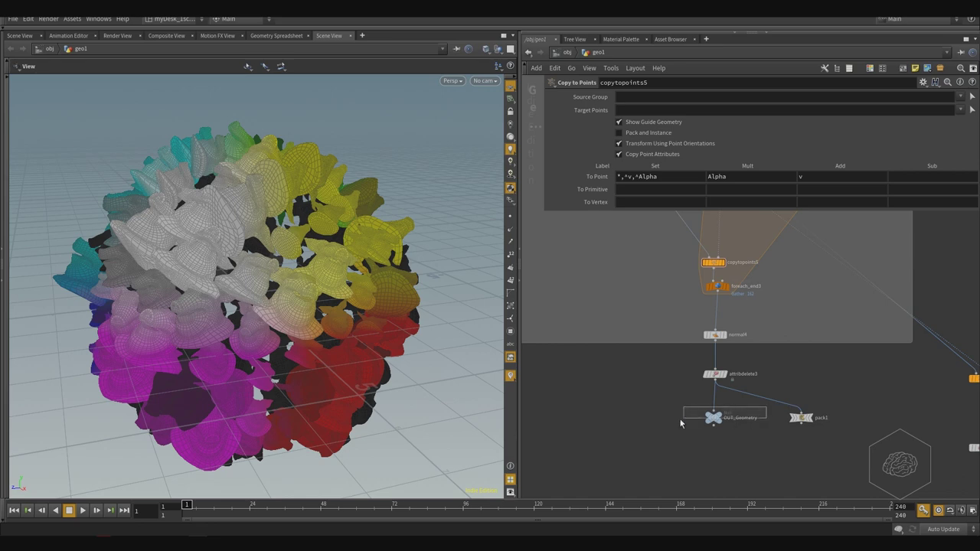